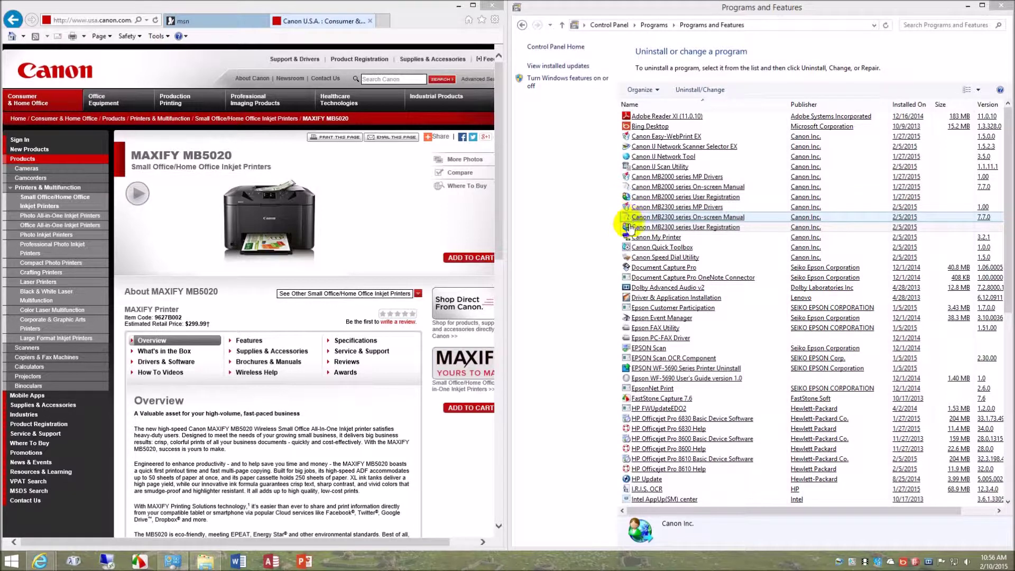
- Review the Canon MB2300 and MB2000 entries, then bring up This PC with the Canon disc
{"action": "left_click", "coordinate": [628, 227]}
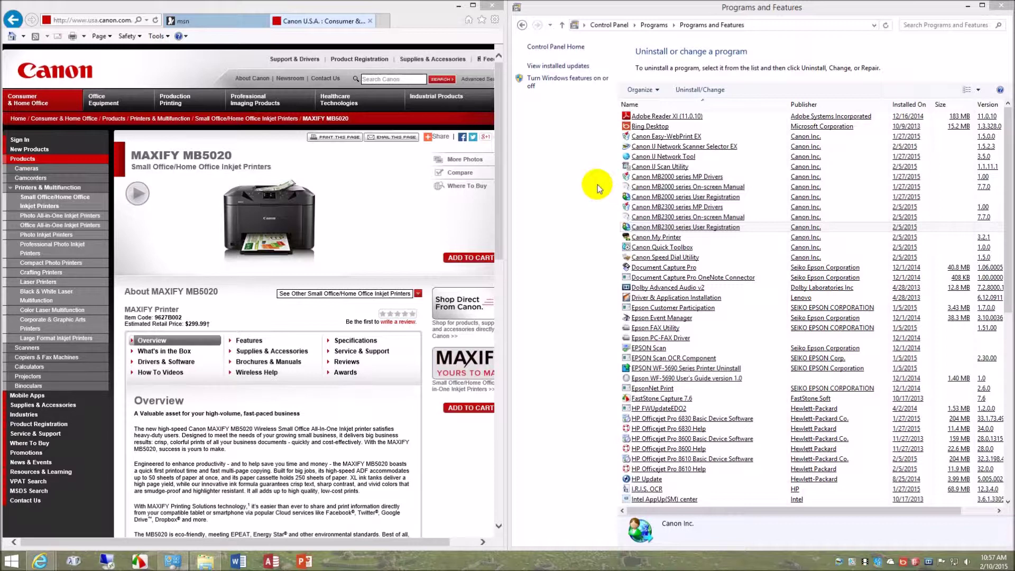
{"action": "left_click", "coordinate": [680, 187]}
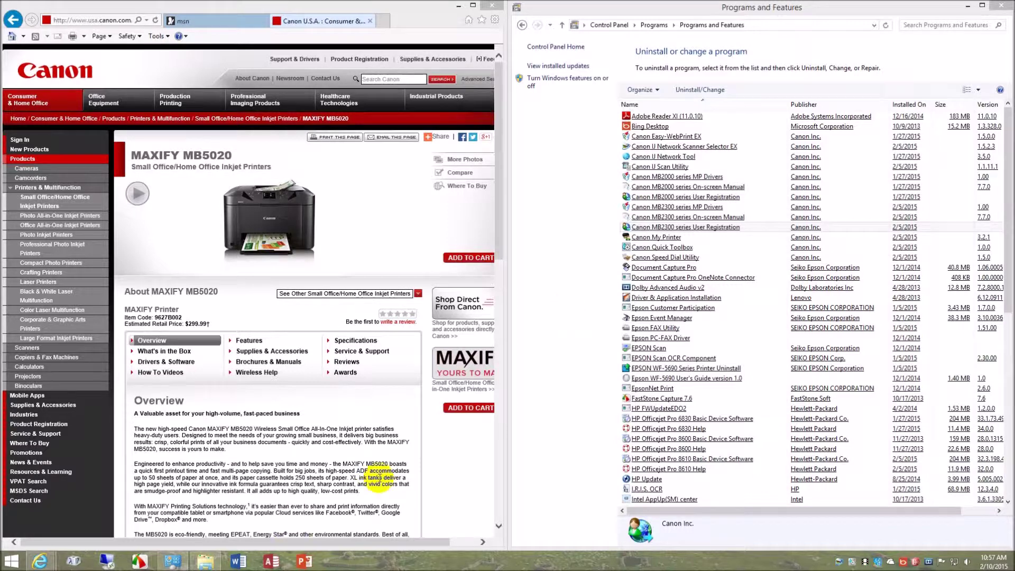
{"action": "left_click", "coordinate": [205, 562]}
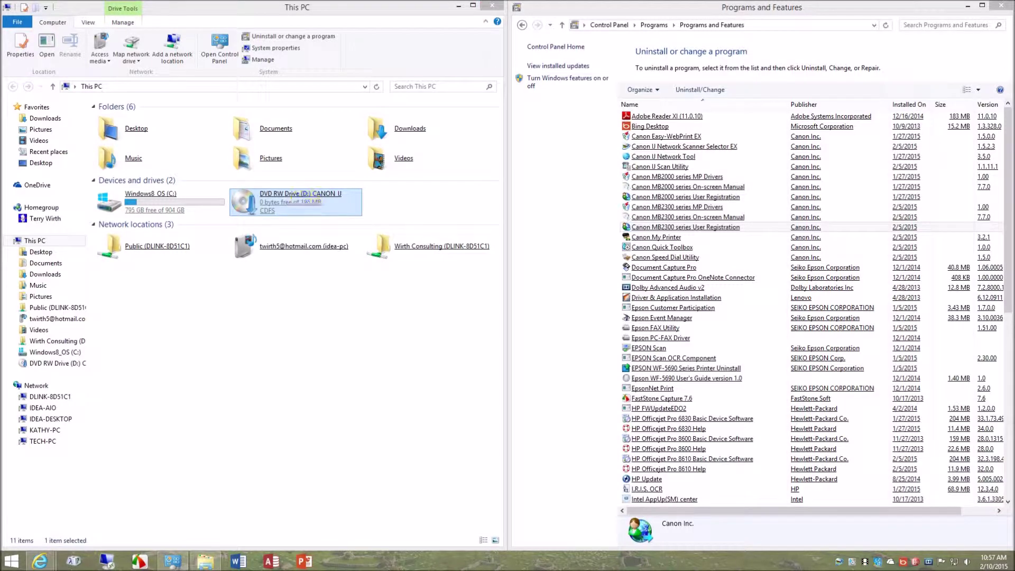
- Close This PC, Programs and Features and the Bing search bar before running setup
{"action": "left_click", "coordinate": [491, 7]}
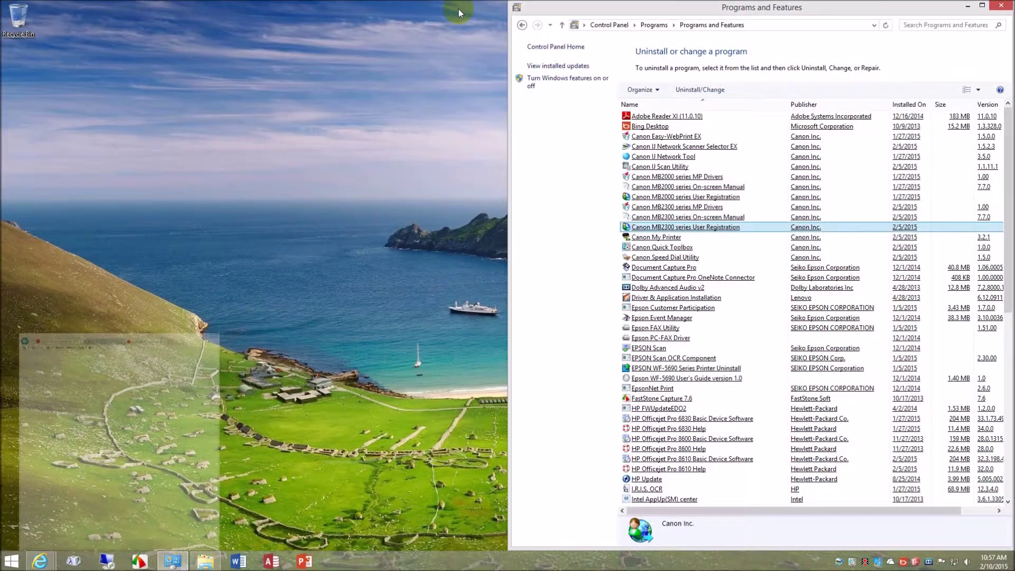
{"action": "left_click", "coordinate": [970, 6]}
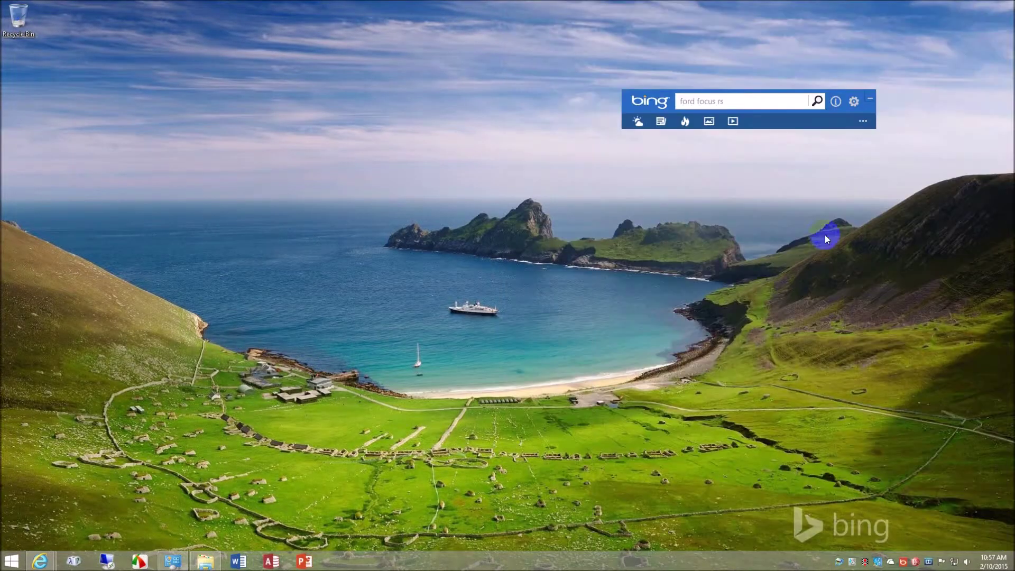
{"action": "left_click", "coordinate": [870, 99]}
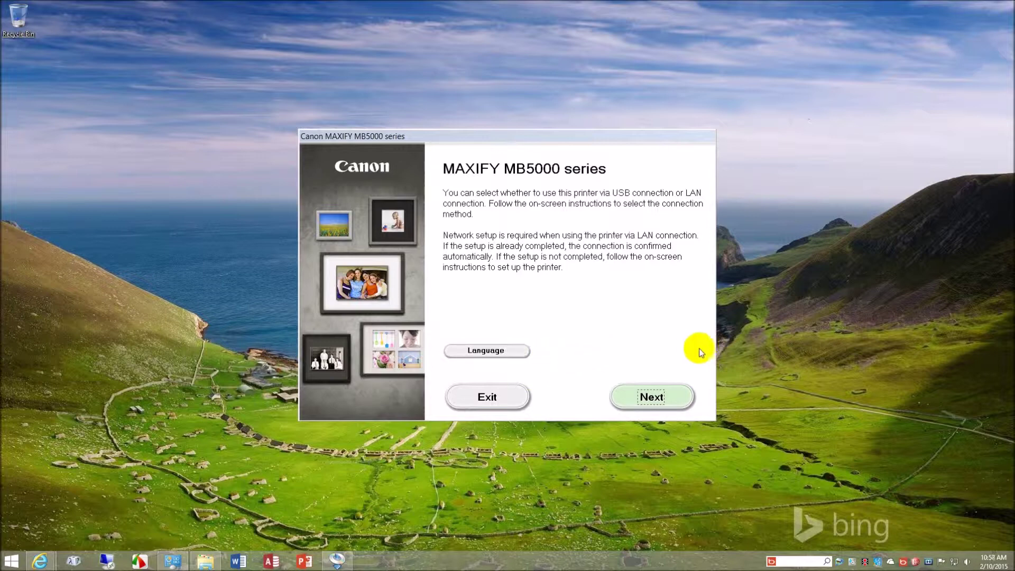
- Search the network, choose the detected printer and continue to the software list
{"action": "left_click", "coordinate": [643, 397]}
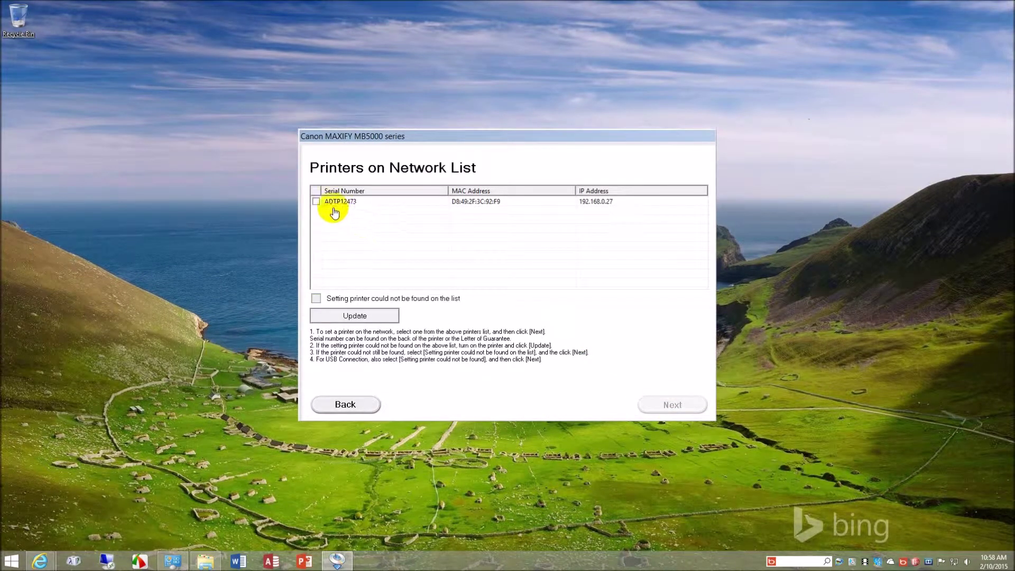
{"action": "left_click", "coordinate": [316, 201]}
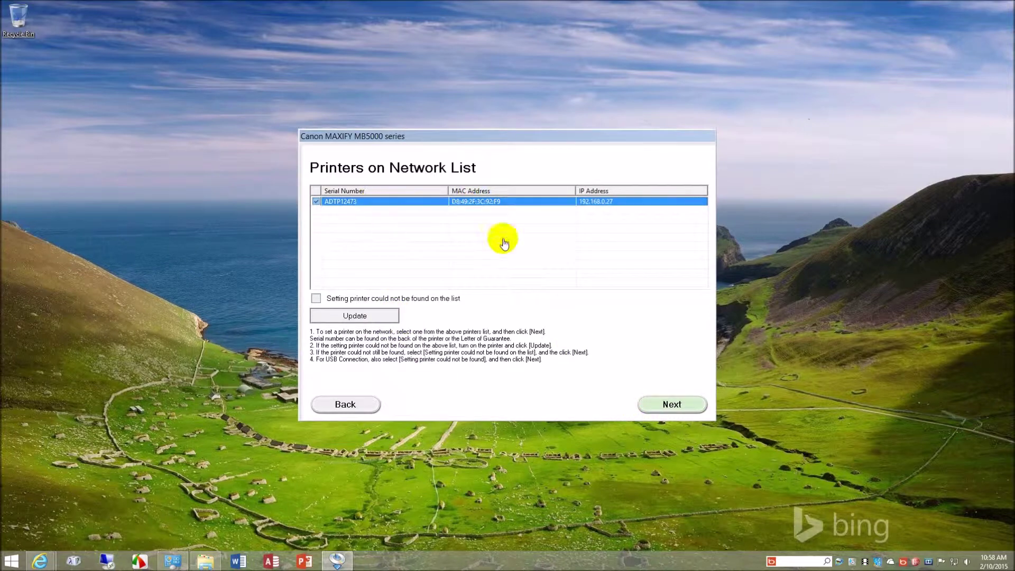
{"action": "left_click", "coordinate": [672, 404]}
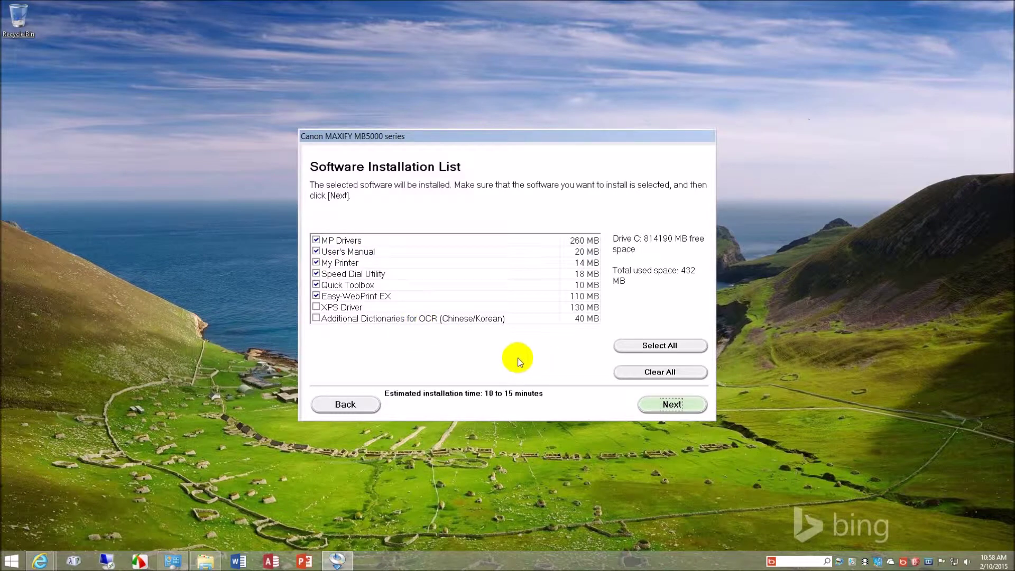
- Confirm the software installation list and accept the license agreement with Yes
{"action": "left_click", "coordinate": [673, 406]}
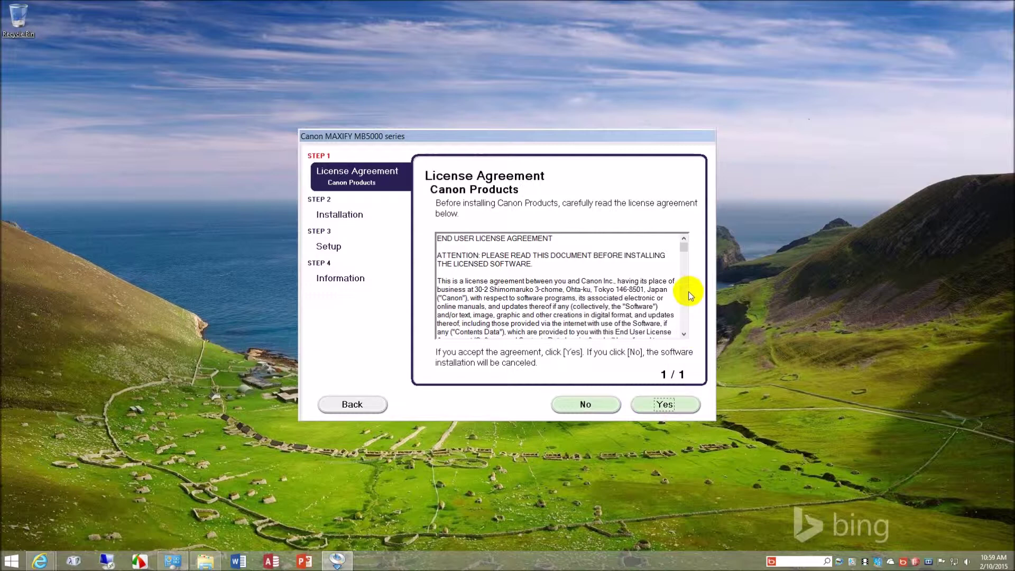
{"action": "left_click", "coordinate": [667, 407]}
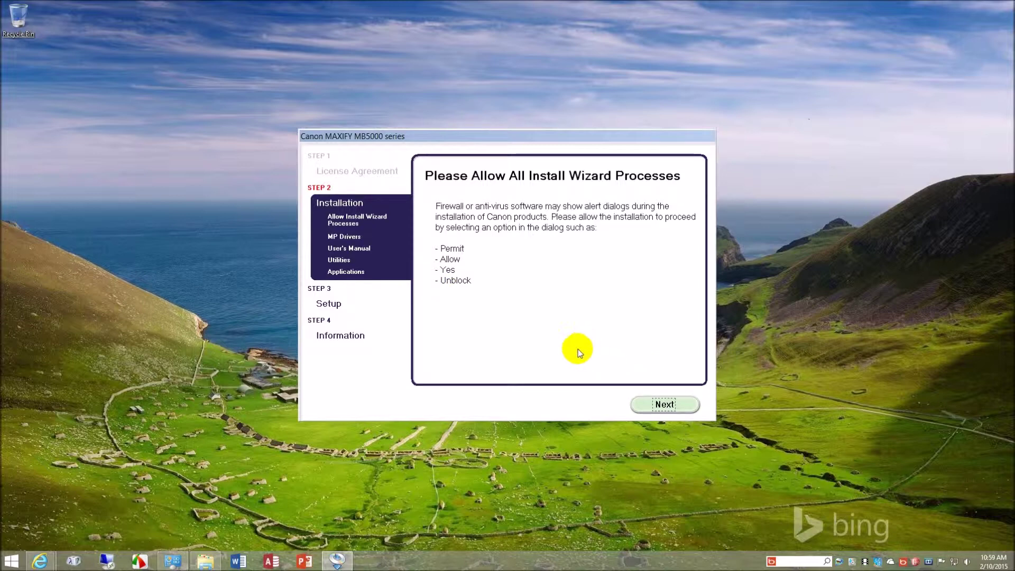
- Begin installing the software and drop the Canon desktop shortcut into the Recycle Bin
{"action": "left_click", "coordinate": [667, 405]}
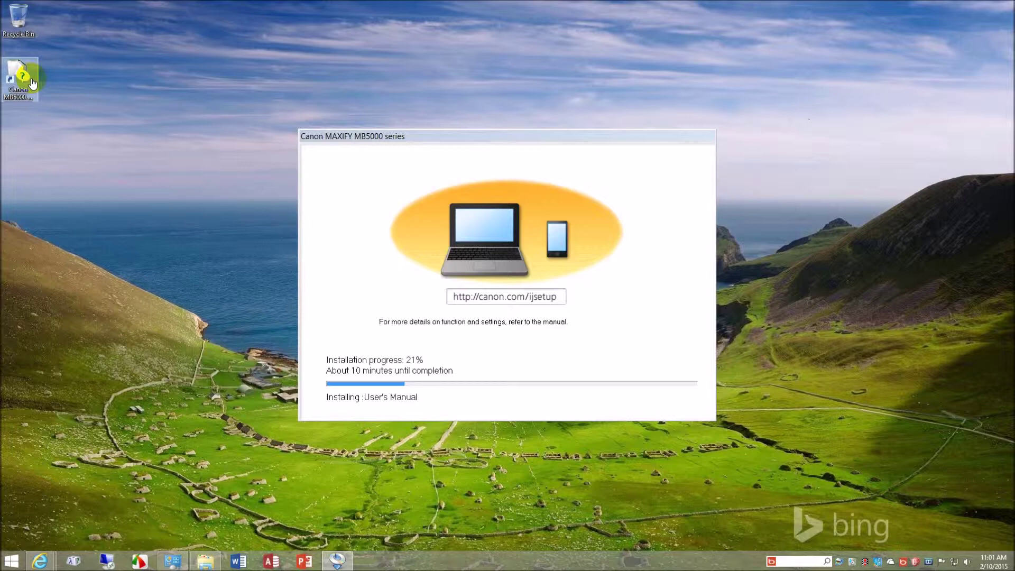
{"action": "left_click_drag", "start_coordinate": [23, 79], "coordinate": [18, 20]}
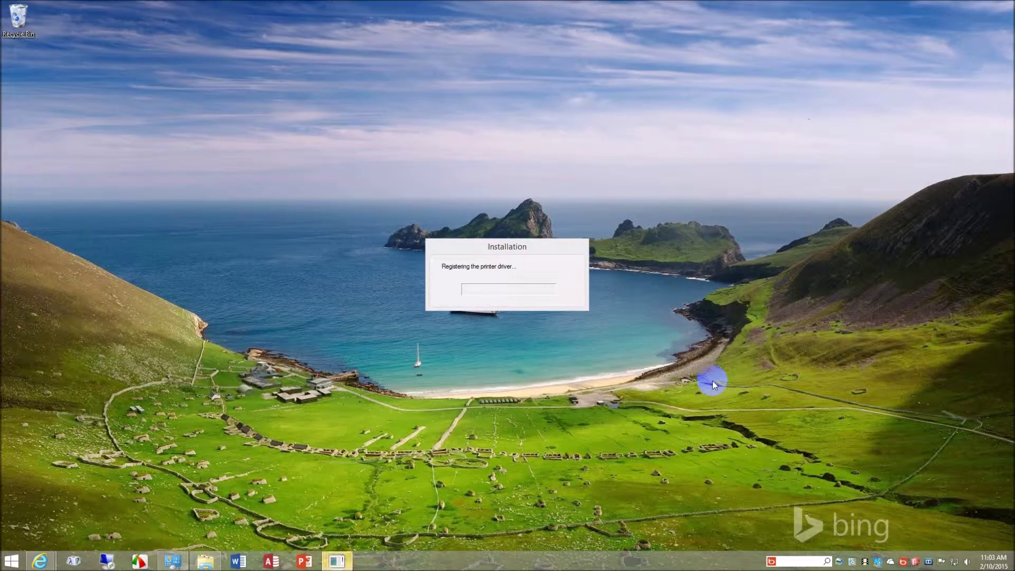
{"action": "left_click", "coordinate": [40, 561]}
- Restore the MSN browser window and cancel enabling the Canon Easy-WebPrint EX toolbar
{"action": "left_click", "coordinate": [61, 525]}
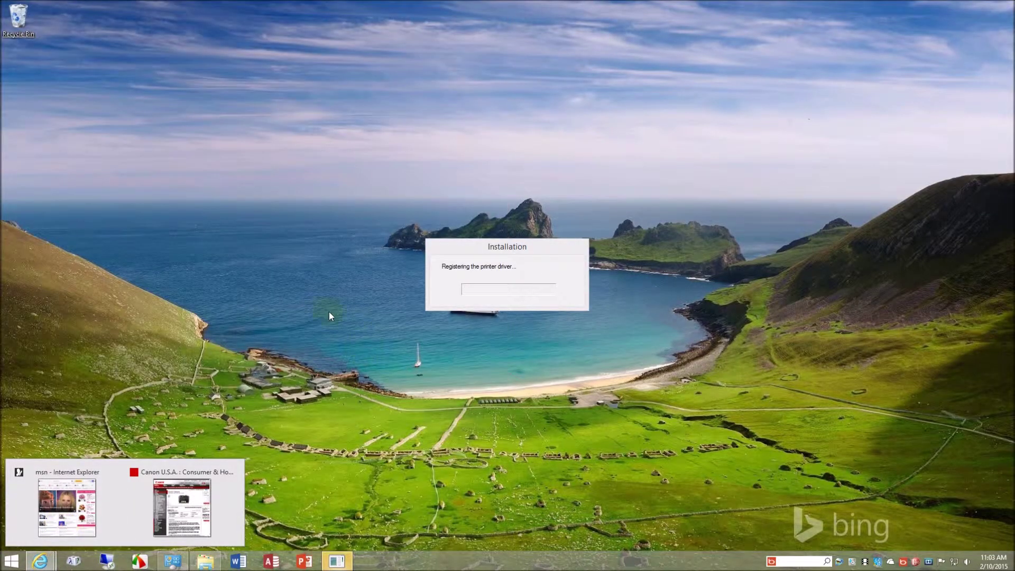
{"action": "left_click", "coordinate": [394, 446]}
{"action": "left_click", "coordinate": [67, 498]}
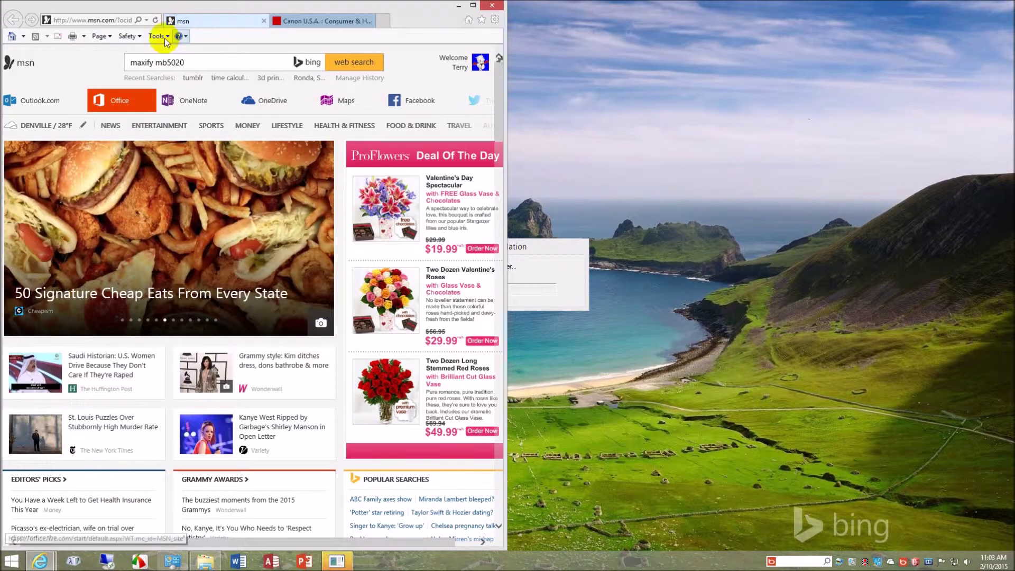
{"action": "left_click", "coordinate": [159, 37]}
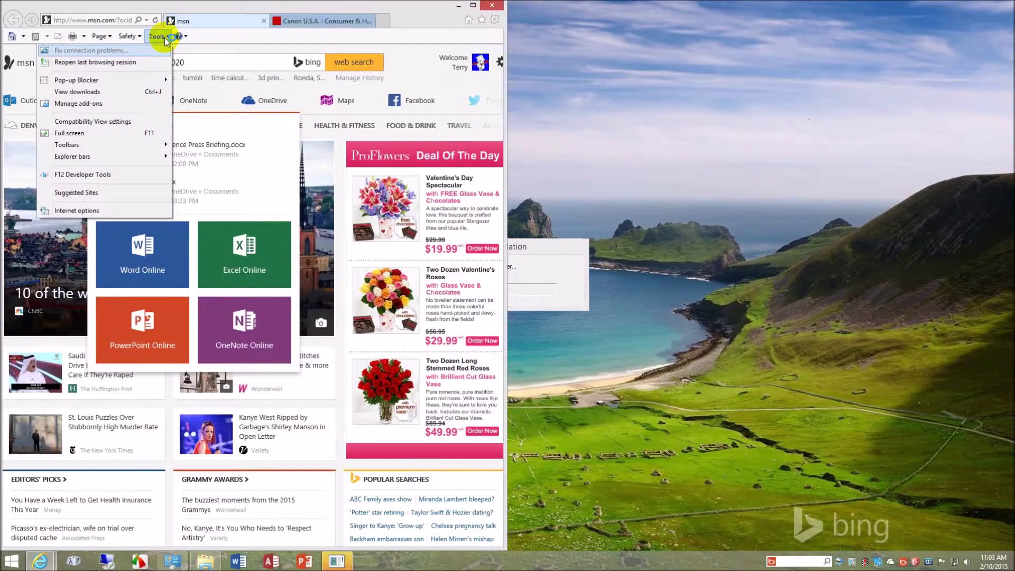
{"action": "mouse_move", "coordinate": [66, 145]}
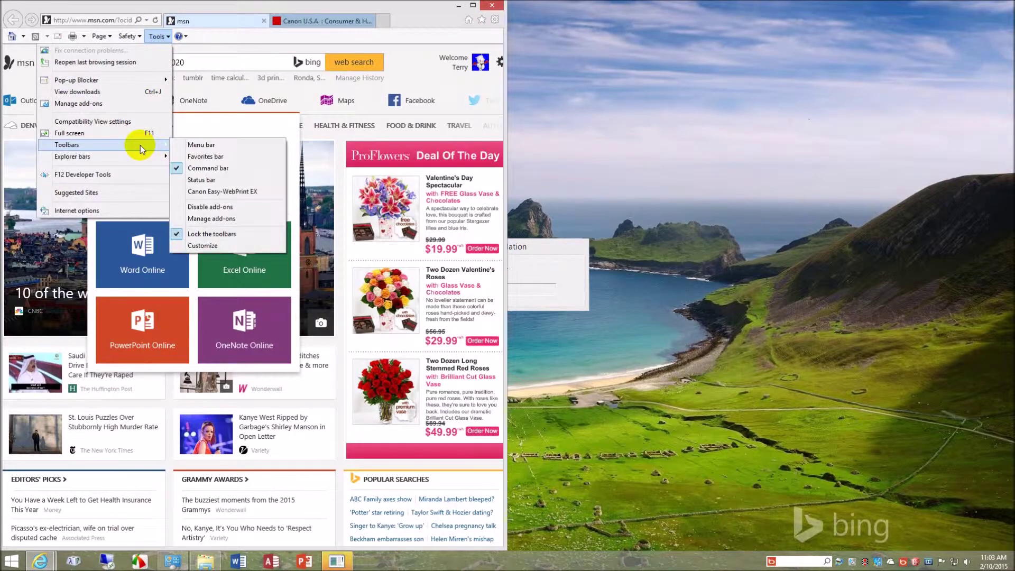
{"action": "left_click", "coordinate": [228, 193]}
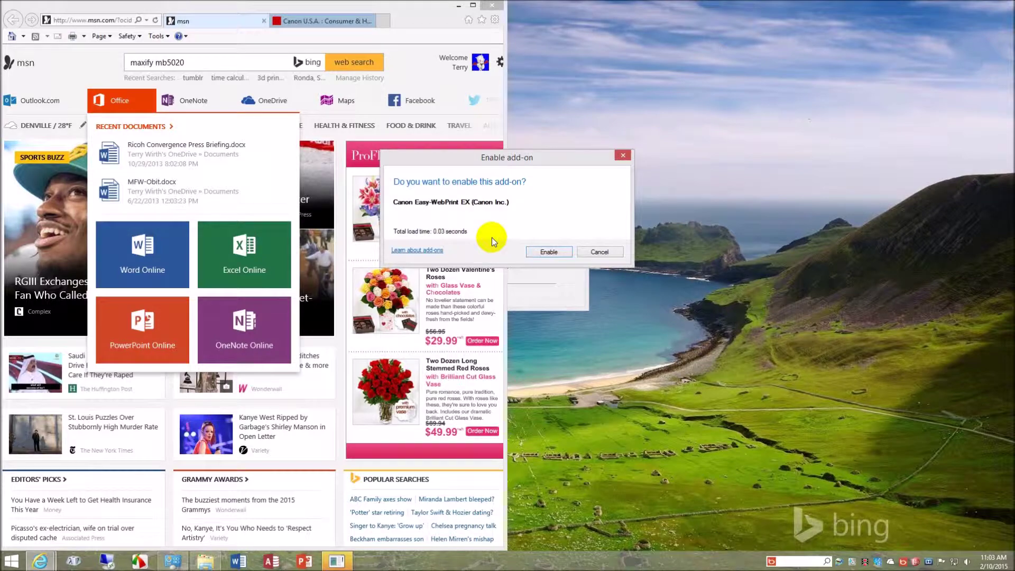
{"action": "left_click", "coordinate": [600, 252]}
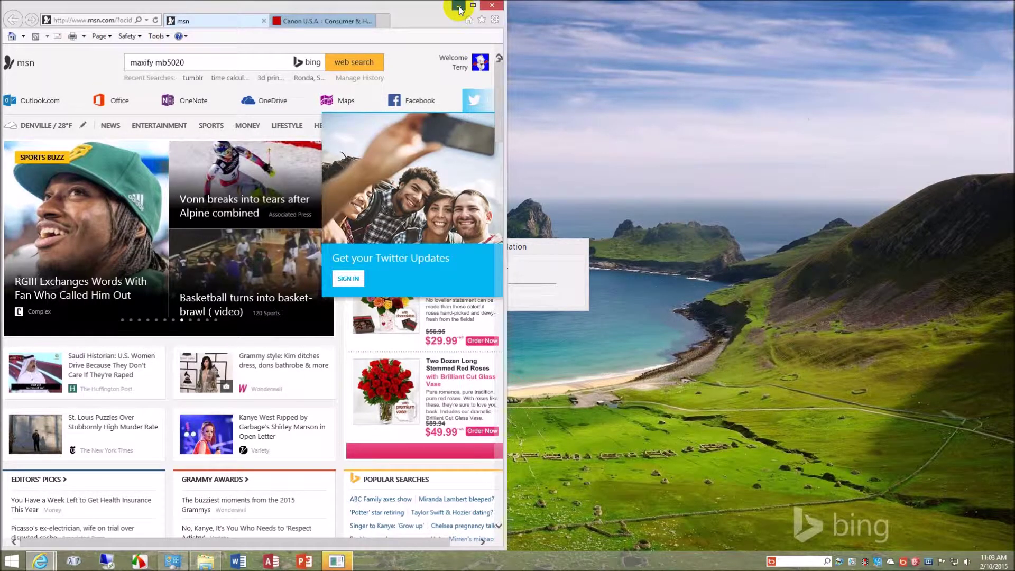
- Keep all browser tabs open and minimize Internet Explorer to reveal the installer
{"action": "left_click", "coordinate": [500, 7]}
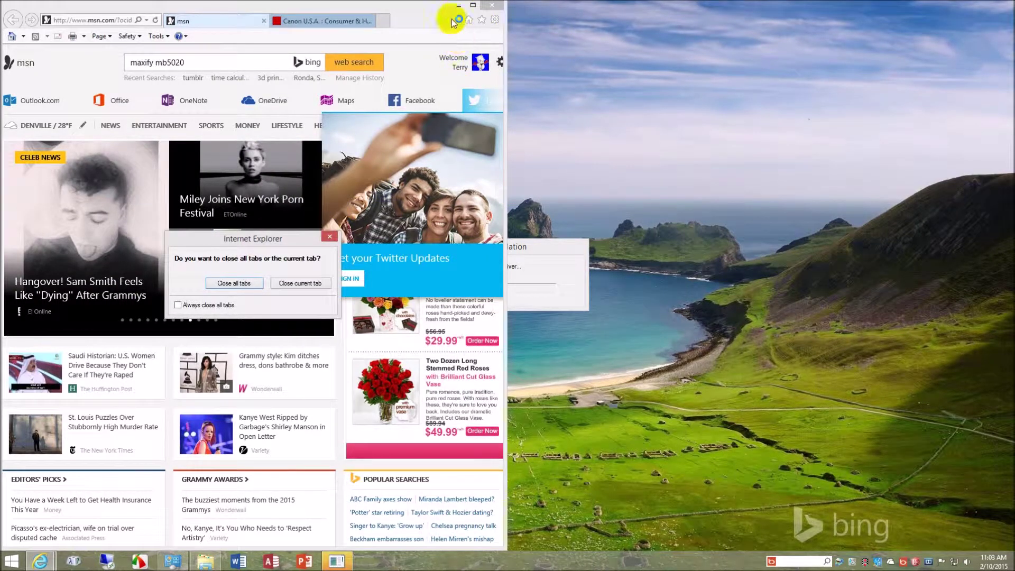
{"action": "left_click", "coordinate": [330, 238]}
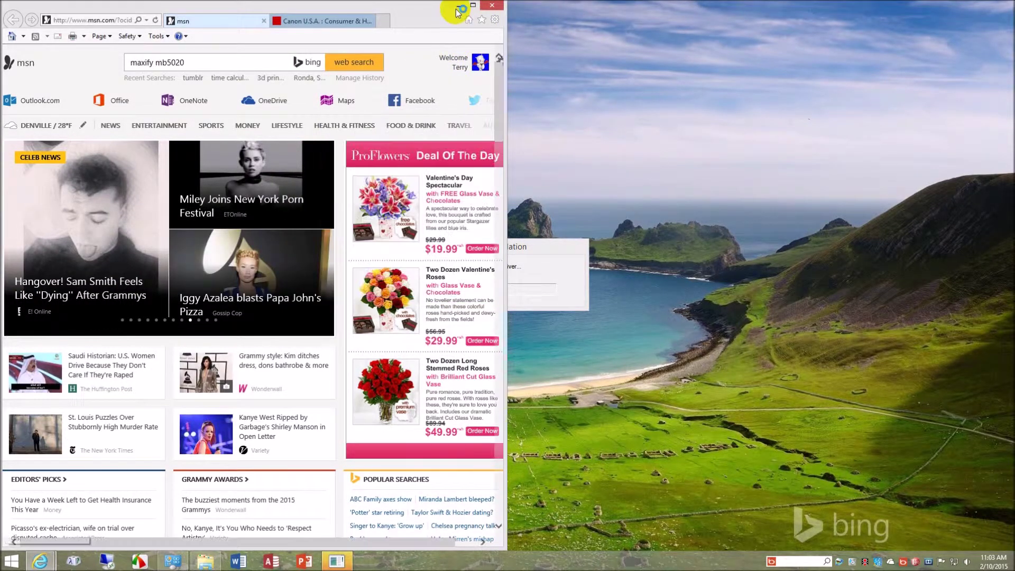
{"action": "left_click", "coordinate": [460, 12]}
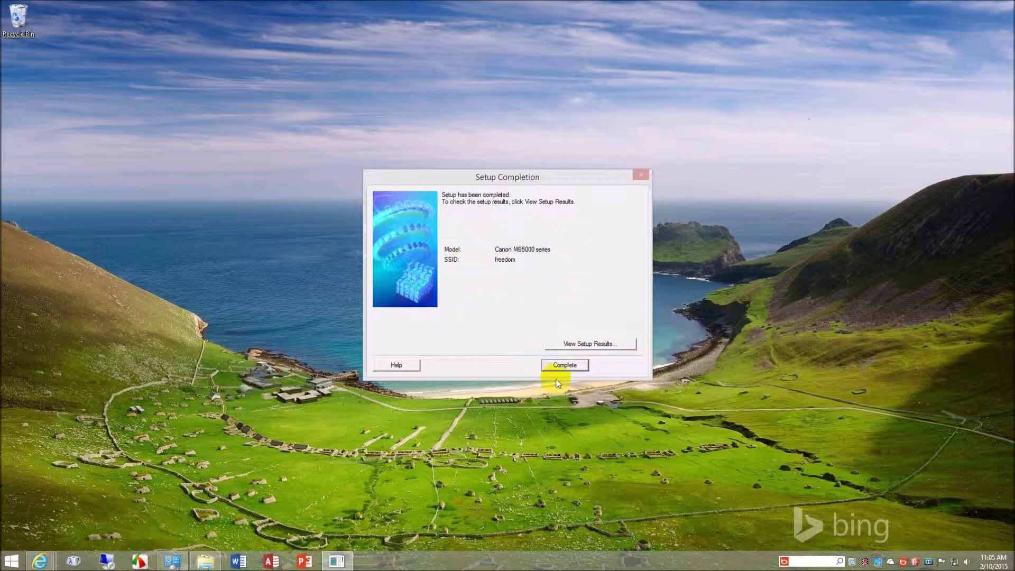
- Accept the completed network setup and continue through Setup Complete into User Registration
{"action": "left_click", "coordinate": [565, 366]}
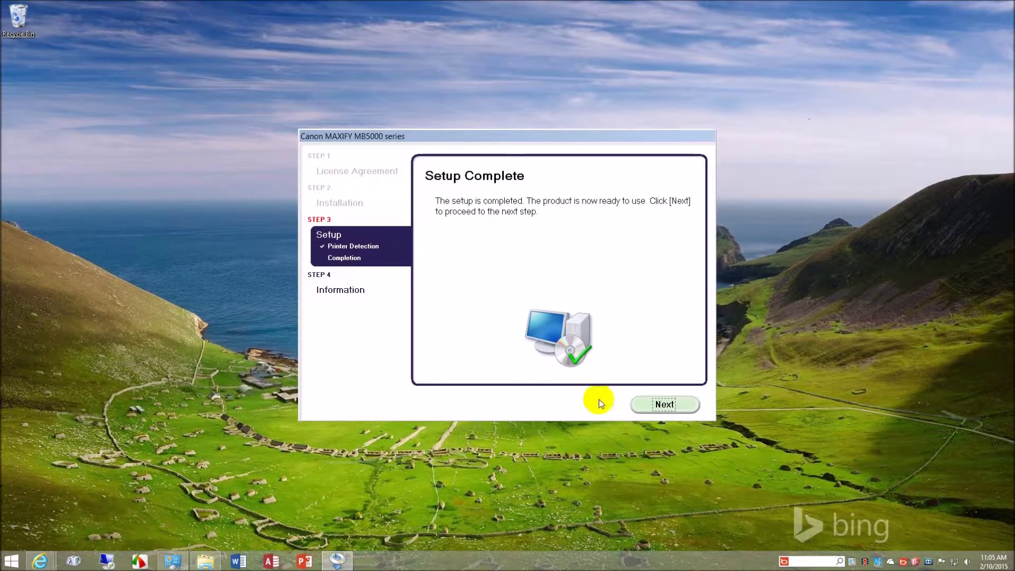
{"action": "left_click", "coordinate": [666, 405]}
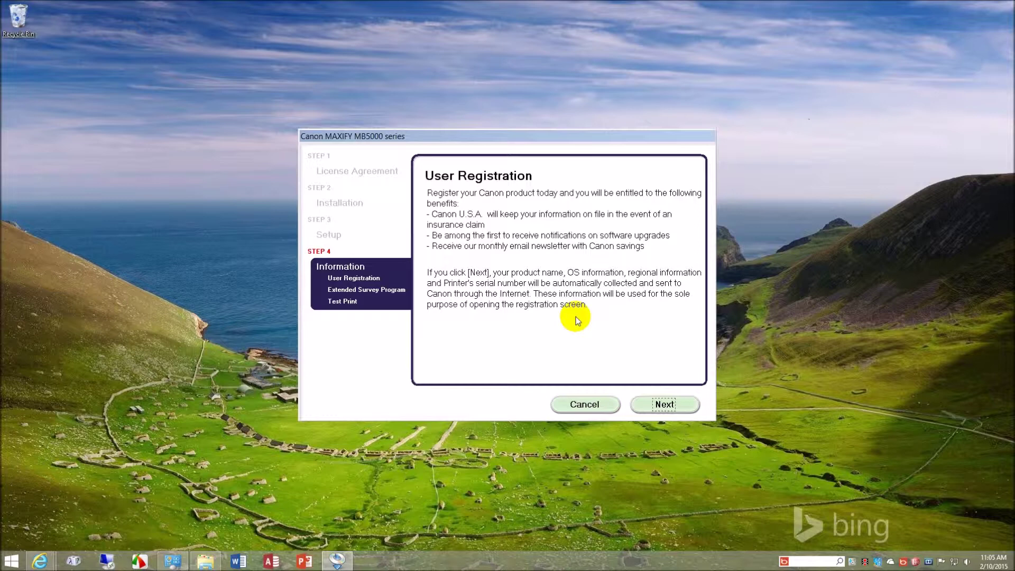
{"action": "left_click", "coordinate": [665, 404]}
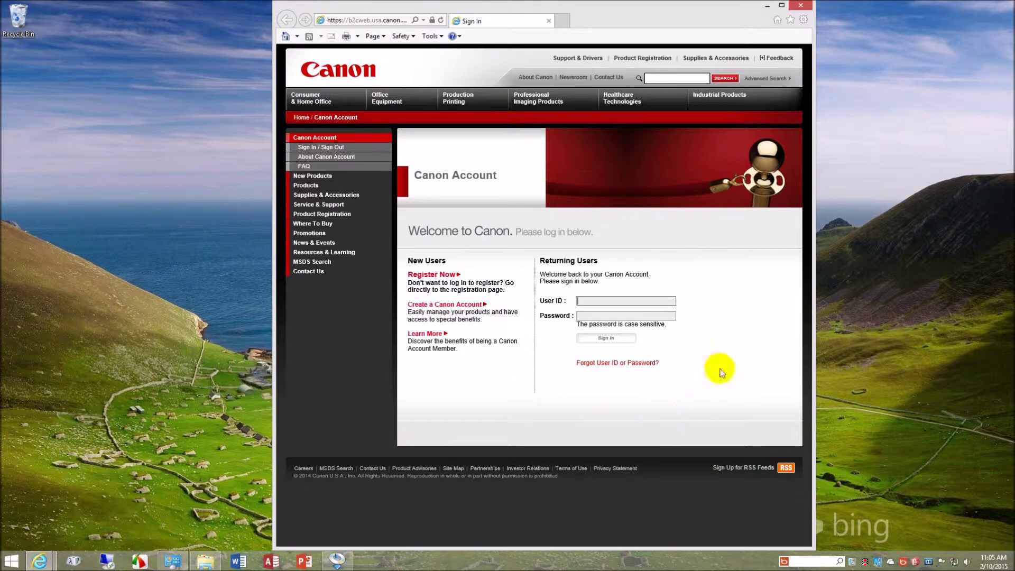
- Close the Canon account sign-in page and choose 'Do not agree' for the Extended Survey Program
{"action": "left_click", "coordinate": [803, 8]}
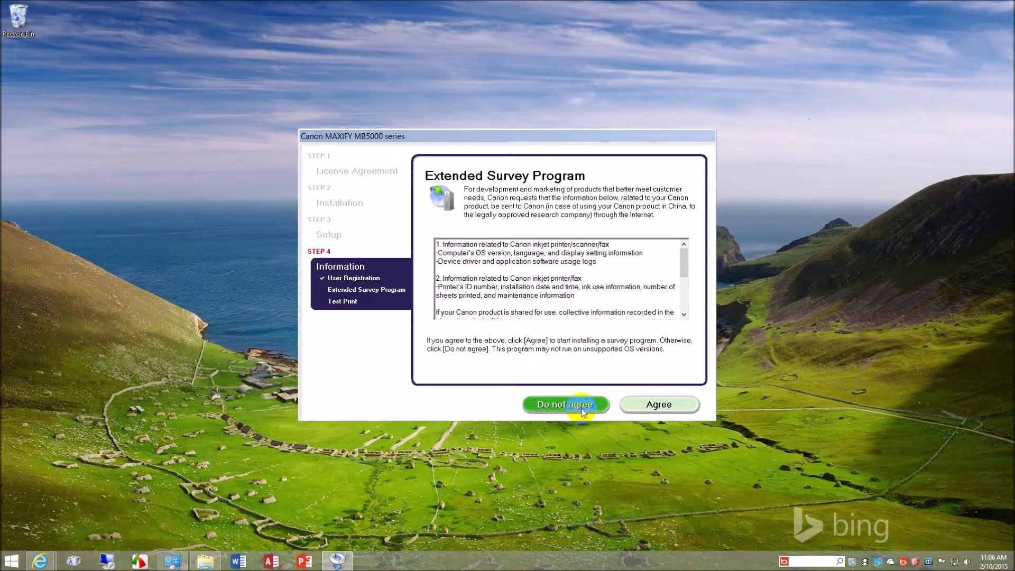
{"action": "left_click", "coordinate": [584, 406]}
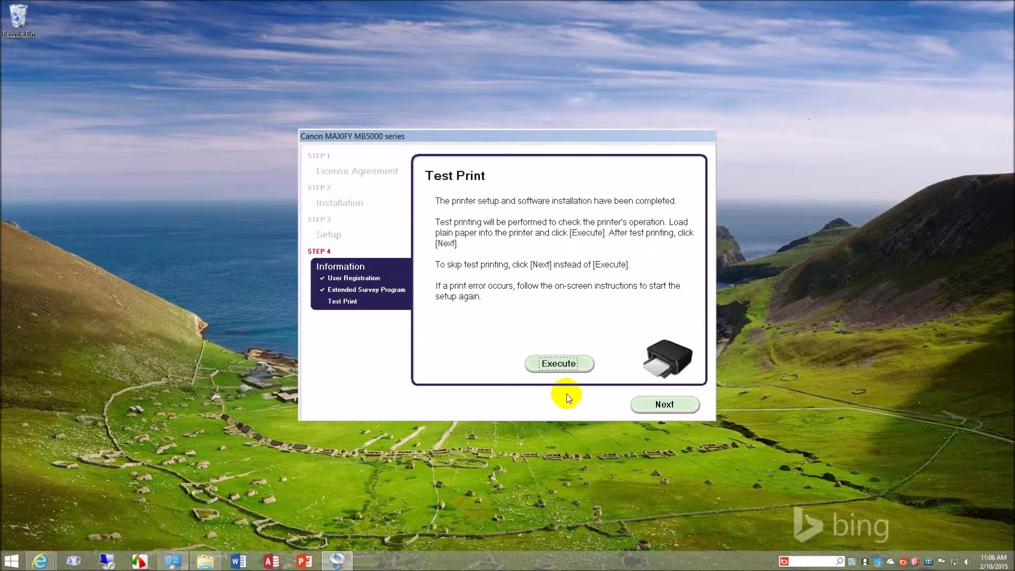
- Skip the test print and exit the successfully completed installer
{"action": "left_click", "coordinate": [649, 406]}
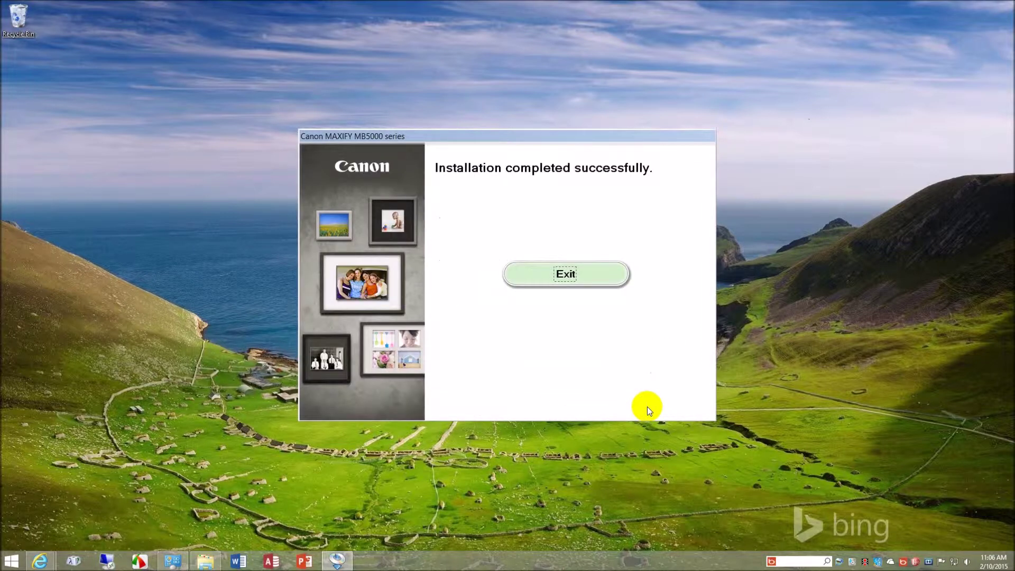
{"action": "left_click", "coordinate": [582, 280]}
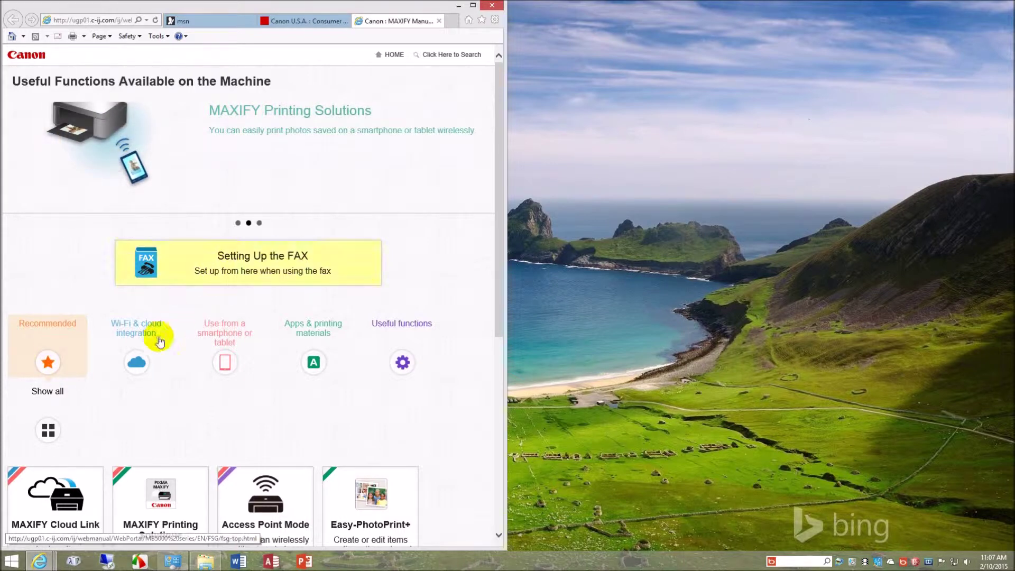
- Browse the manual's Wi-Fi & cloud, smartphone/tablet, Apps and Useful functions lists, then minimize
{"action": "left_click", "coordinate": [140, 364]}
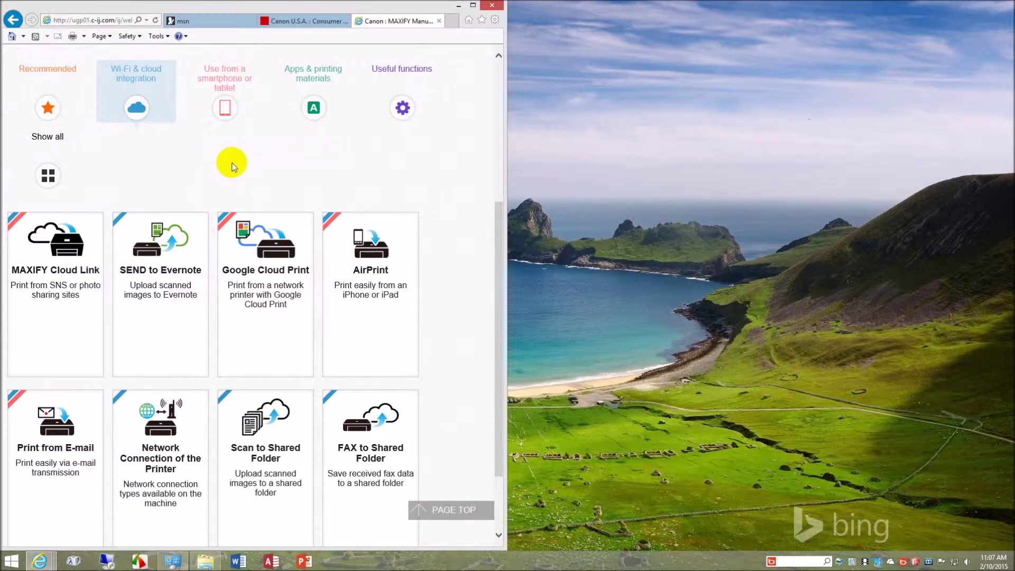
{"action": "left_click", "coordinate": [230, 109]}
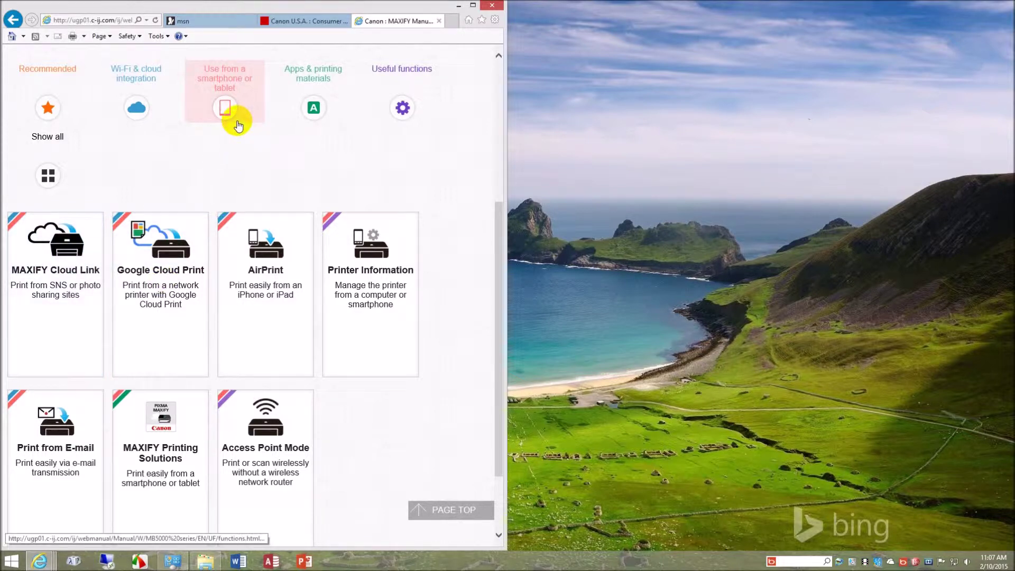
{"action": "left_click", "coordinate": [320, 114]}
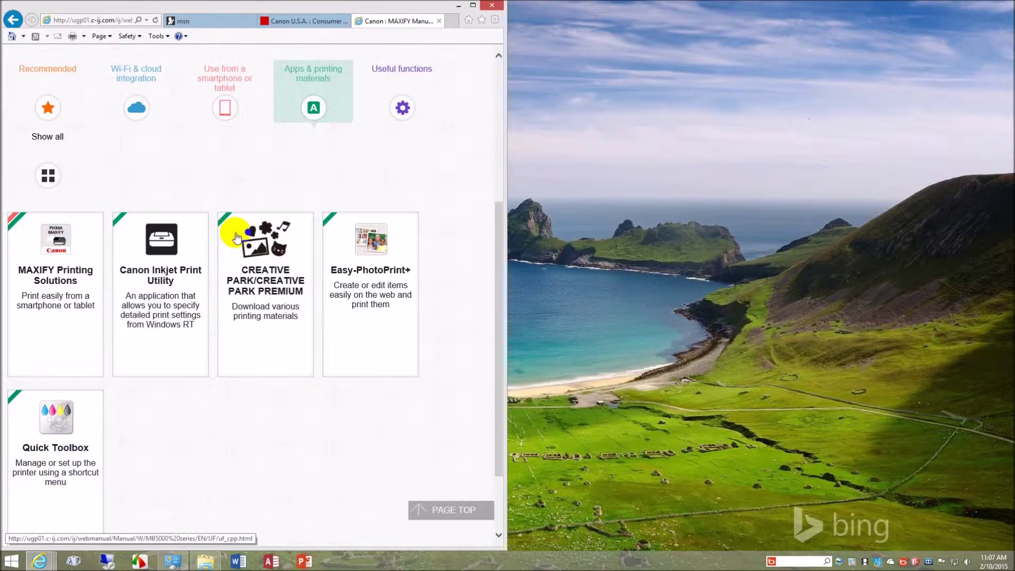
{"action": "left_click", "coordinate": [406, 111]}
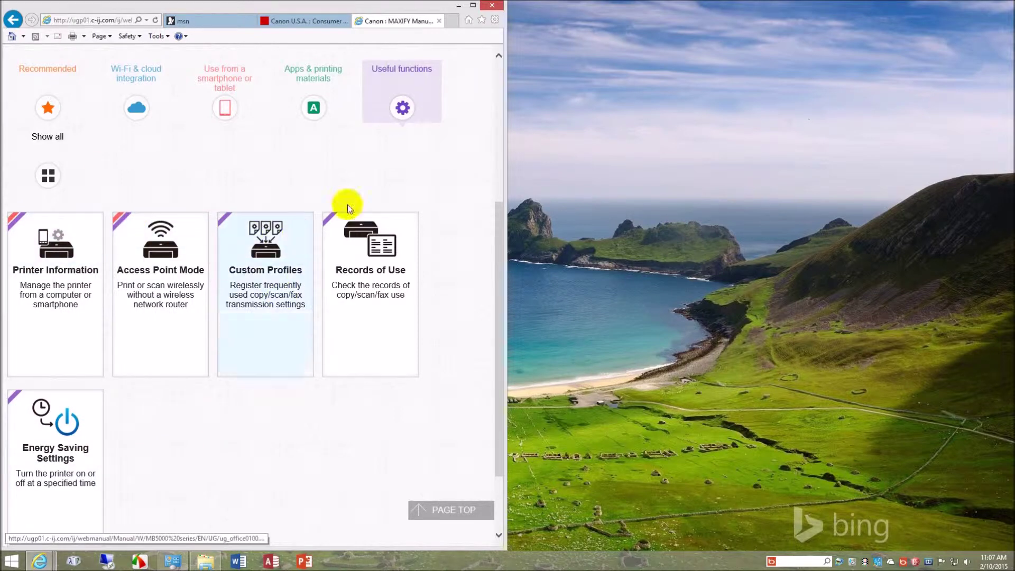
{"action": "left_click", "coordinate": [467, 8]}
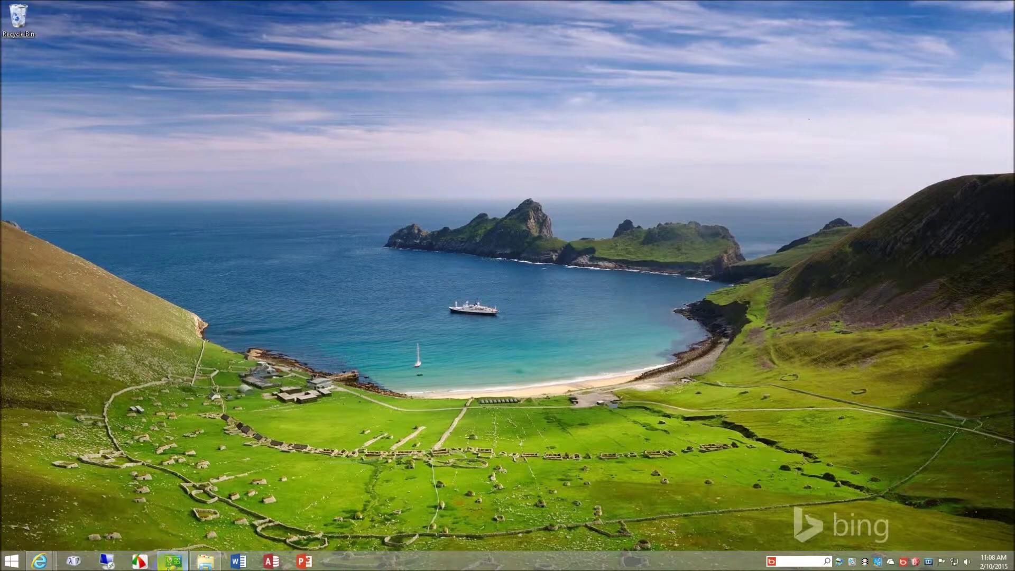
- Refresh Programs and Features and inspect the new MB5000 MP Drivers and User Registration entries
{"action": "left_click", "coordinate": [172, 560]}
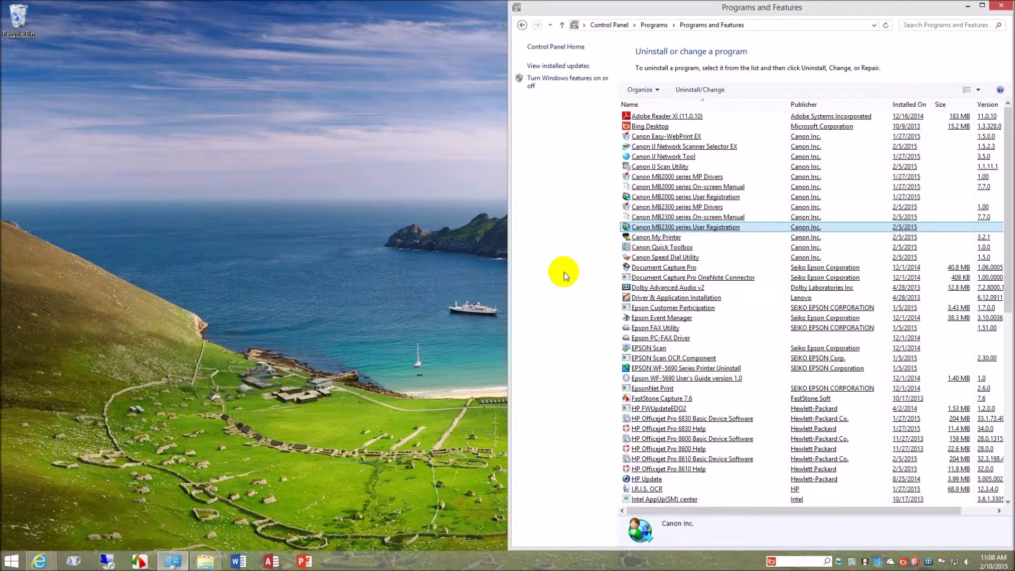
{"action": "left_click", "coordinate": [886, 25]}
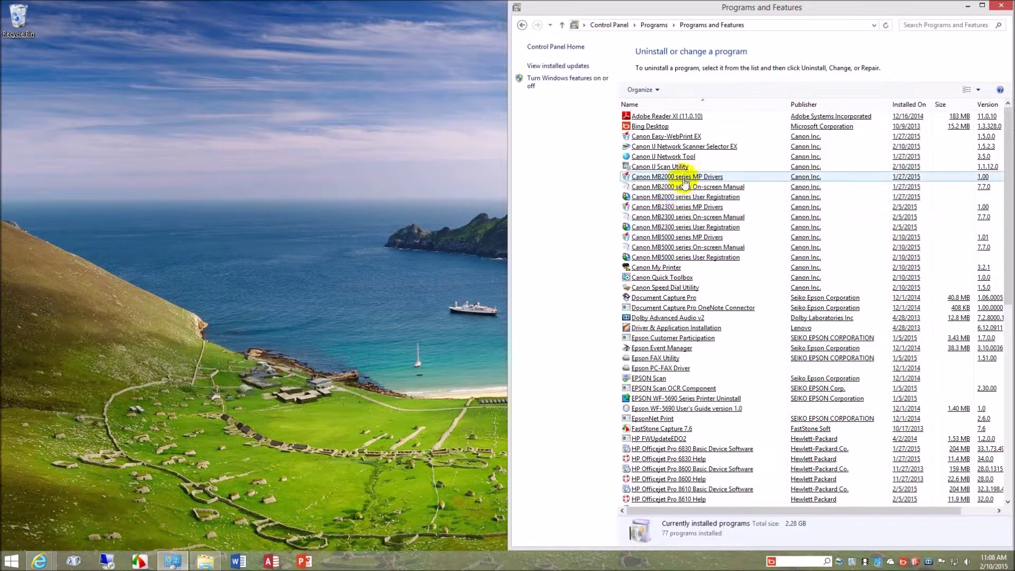
{"action": "left_click", "coordinate": [649, 137]}
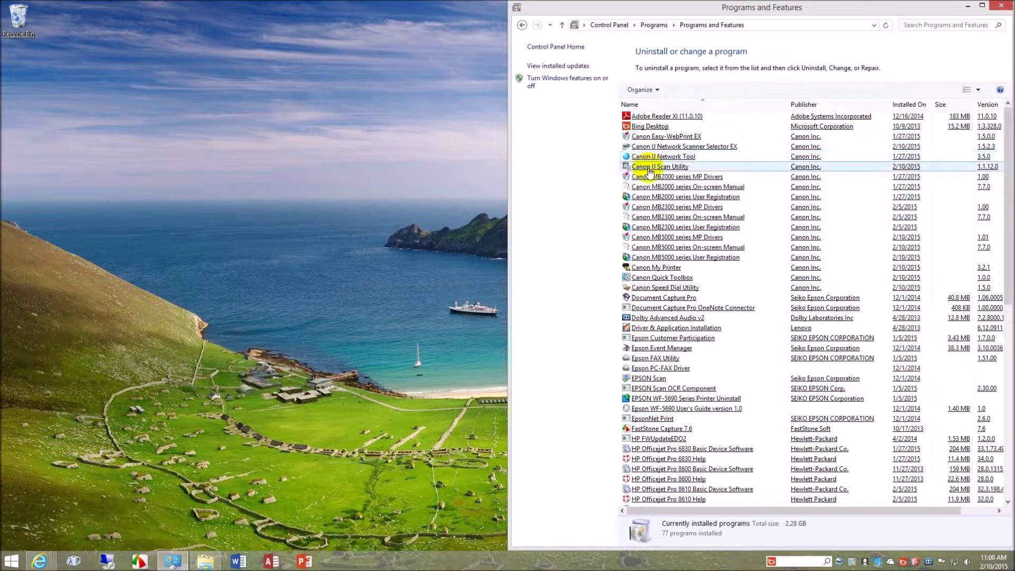
{"action": "left_click", "coordinate": [657, 267]}
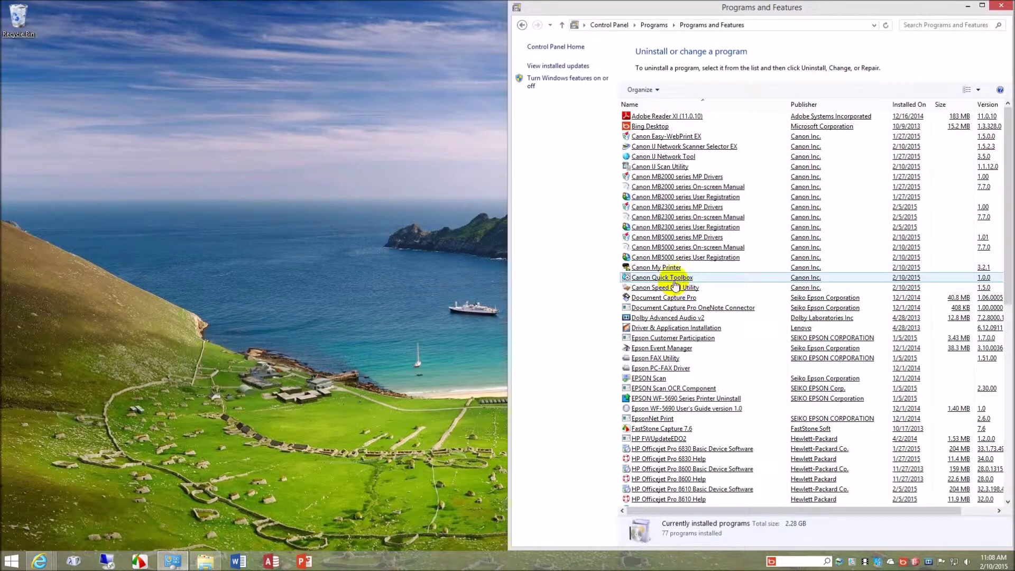
{"action": "left_click", "coordinate": [714, 258]}
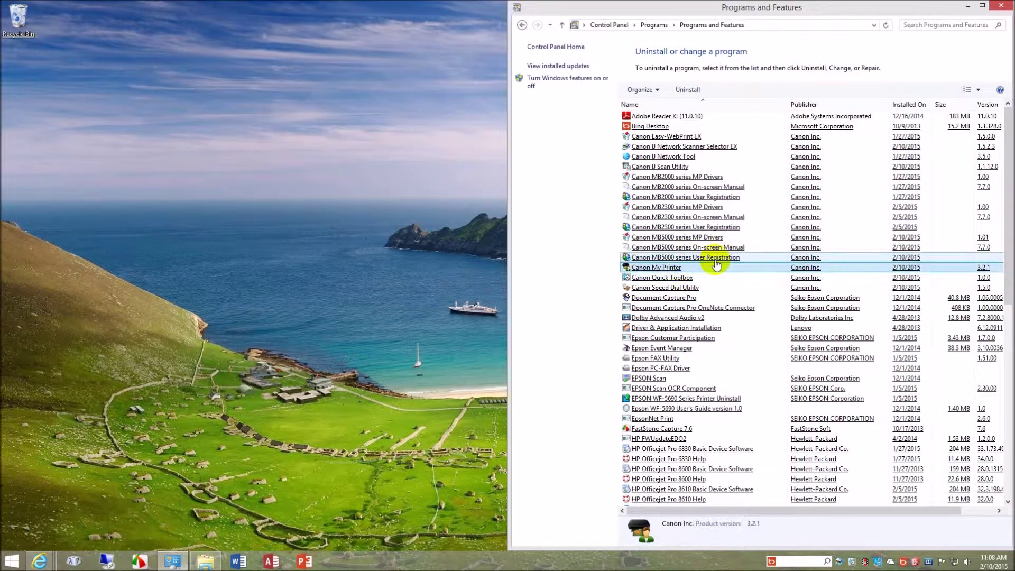
{"action": "left_click", "coordinate": [643, 238]}
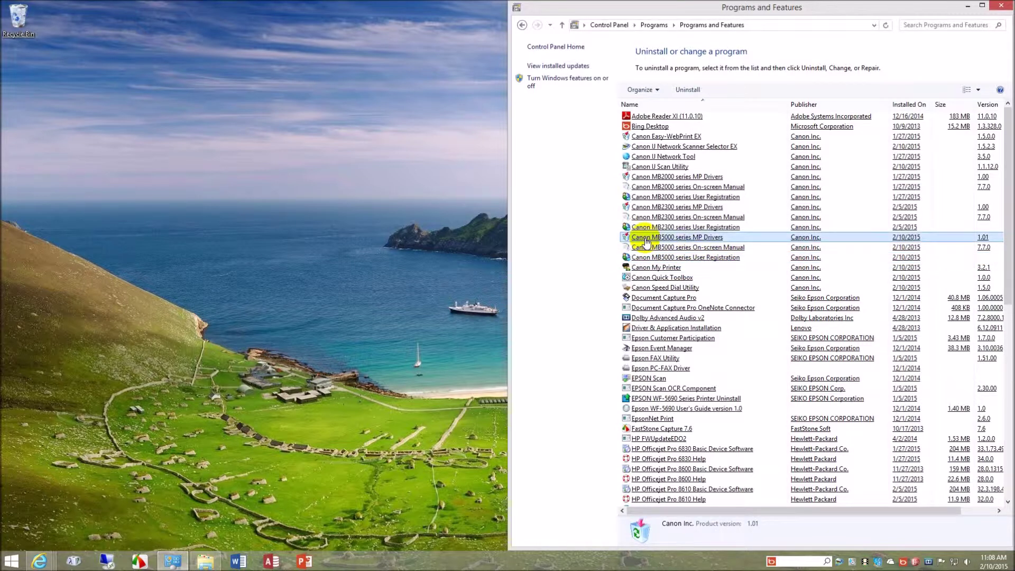
{"action": "left_click", "coordinate": [645, 248]}
{"action": "left_click", "coordinate": [644, 257]}
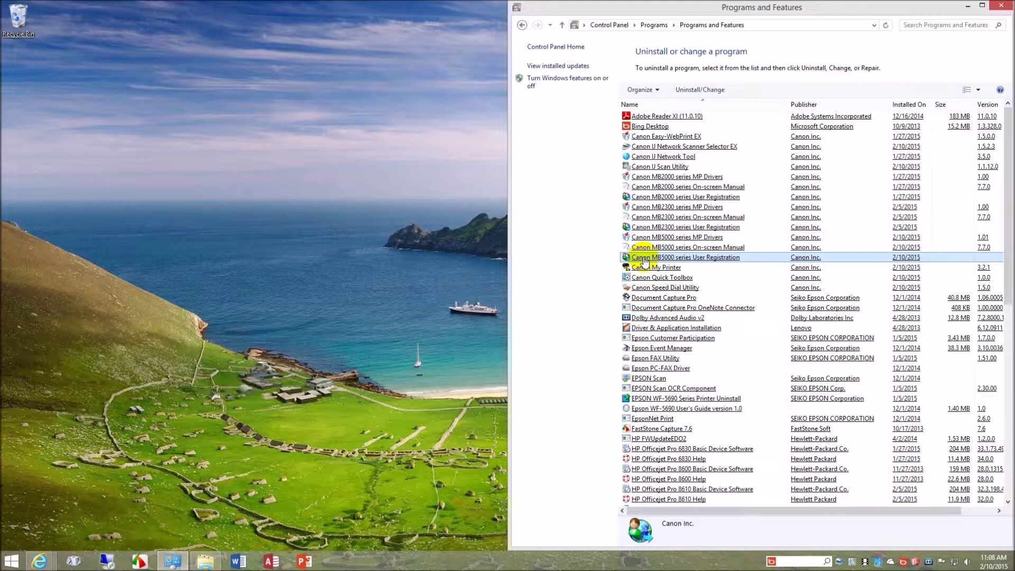
- Show the Start screen's full Apps by name list
{"action": "left_click", "coordinate": [11, 560]}
{"action": "left_click", "coordinate": [62, 540]}
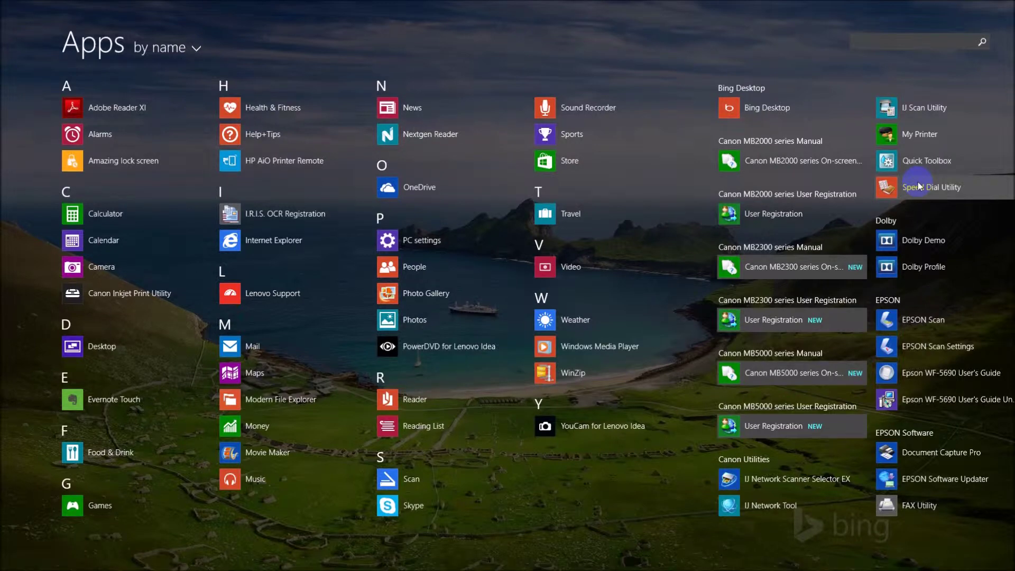
- Leave the Start screen for the desktop and go up from Programs and Features to Control Panel home
{"action": "left_click", "coordinate": [67, 544]}
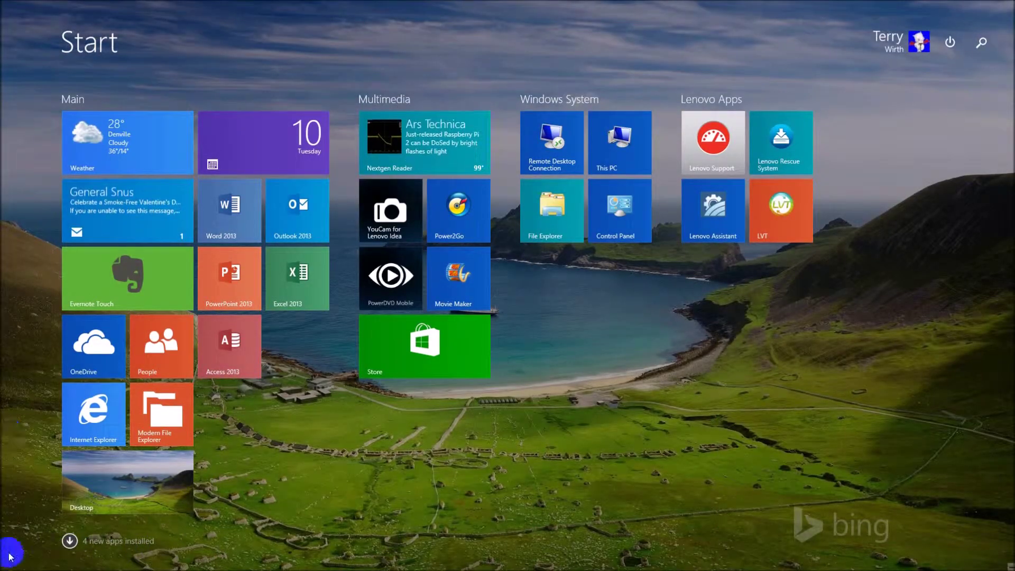
{"action": "mouse_move", "coordinate": [2, 4]}
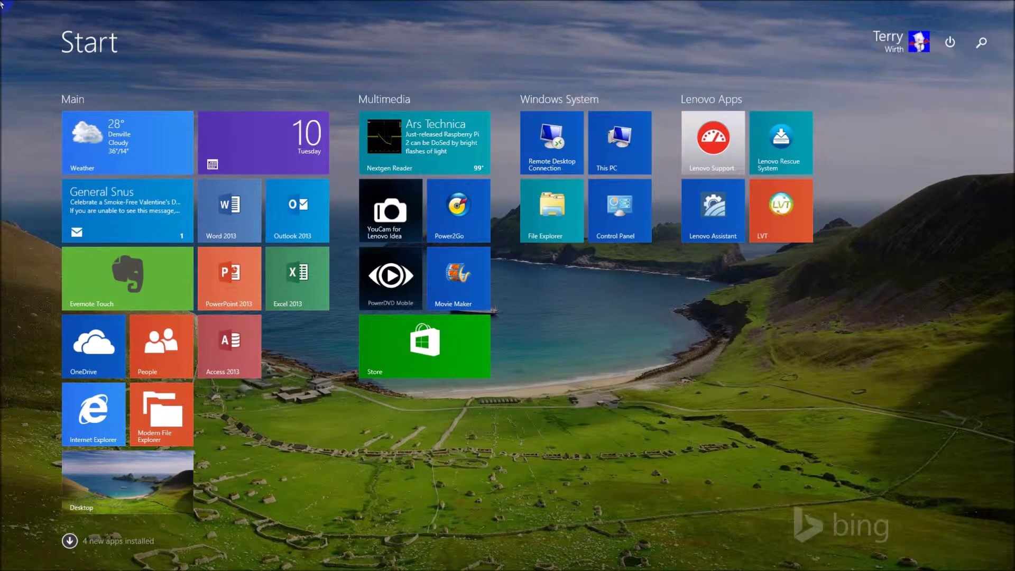
{"action": "left_click", "coordinate": [24, 20]}
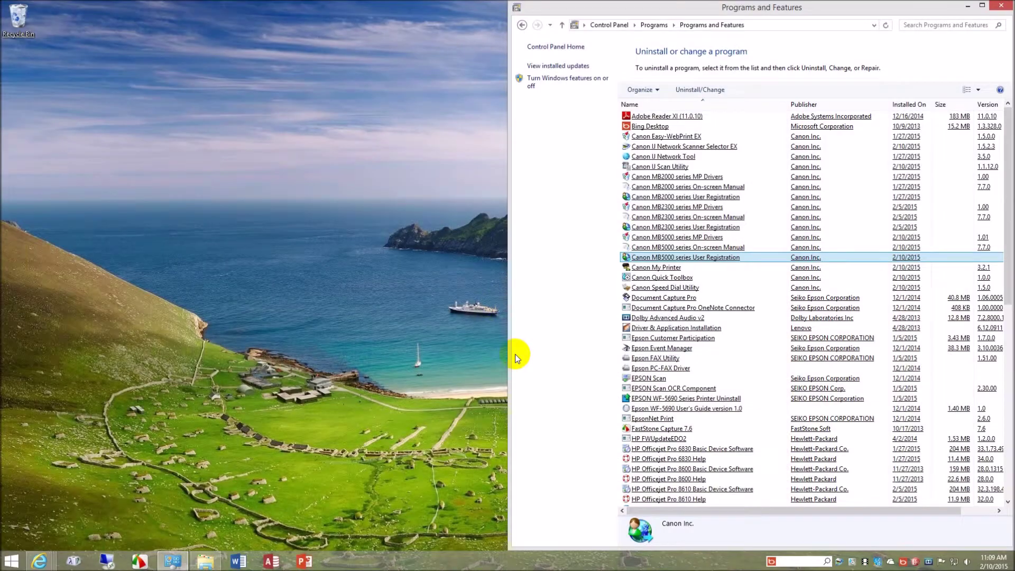
{"action": "left_click", "coordinate": [610, 24]}
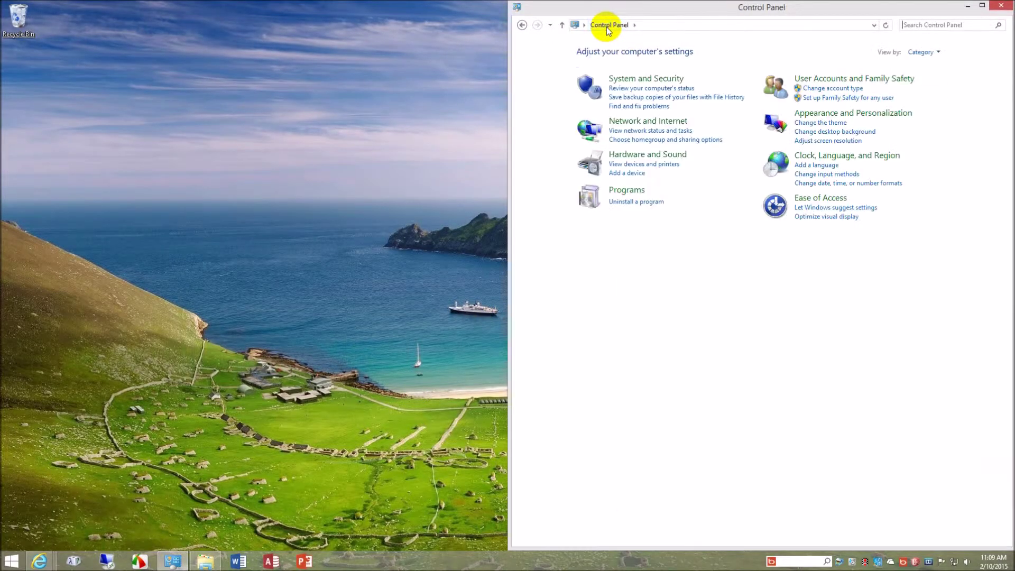
- Show Devices and Printers and bring up Printing Preferences for the Canon MB2000 series Printer
{"action": "left_click", "coordinate": [635, 165]}
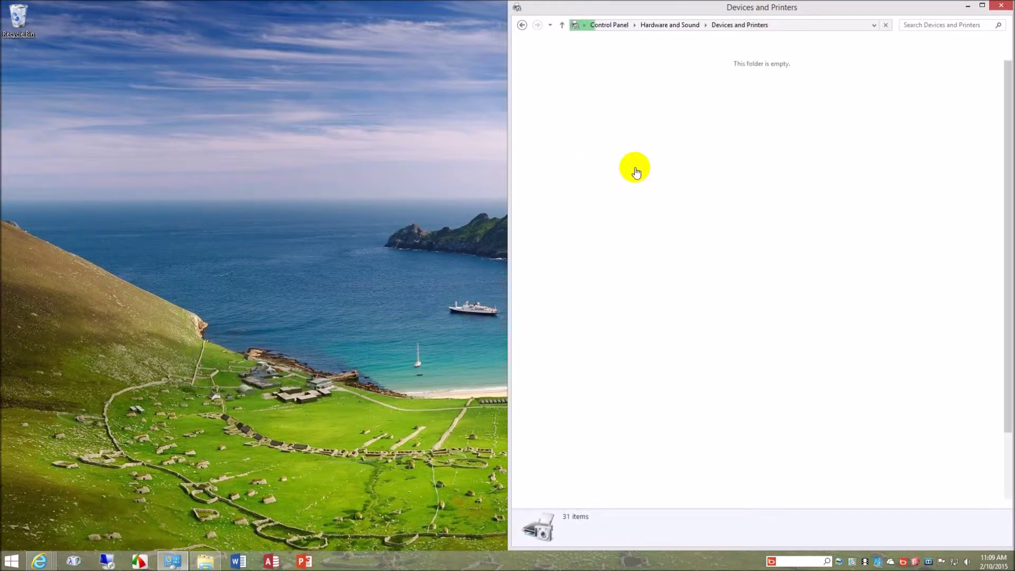
{"action": "left_click", "coordinate": [609, 190]}
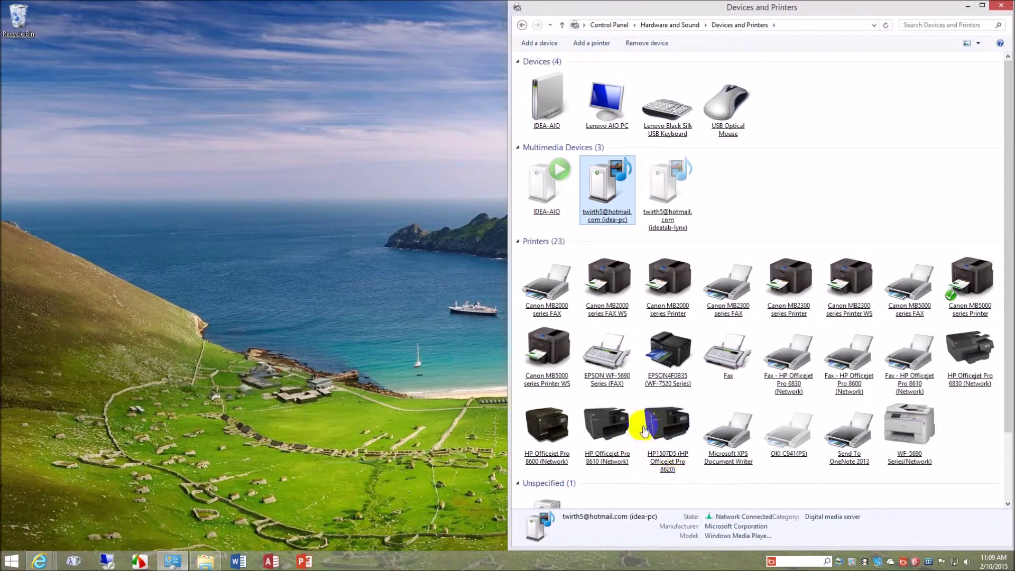
{"action": "right_click", "coordinate": [670, 312]}
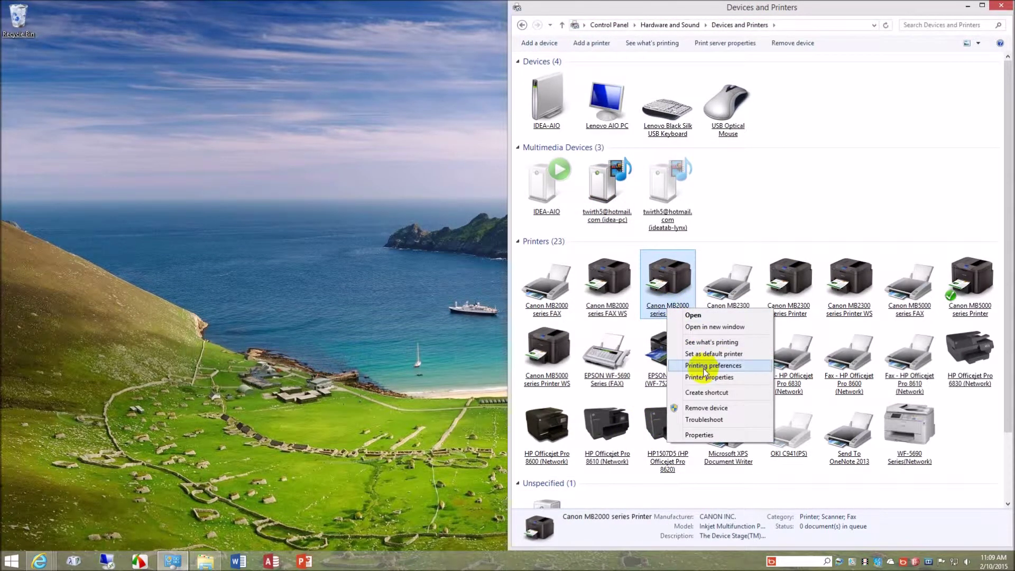
{"action": "key", "text": "Escape"}
{"action": "left_click", "coordinate": [728, 361]}
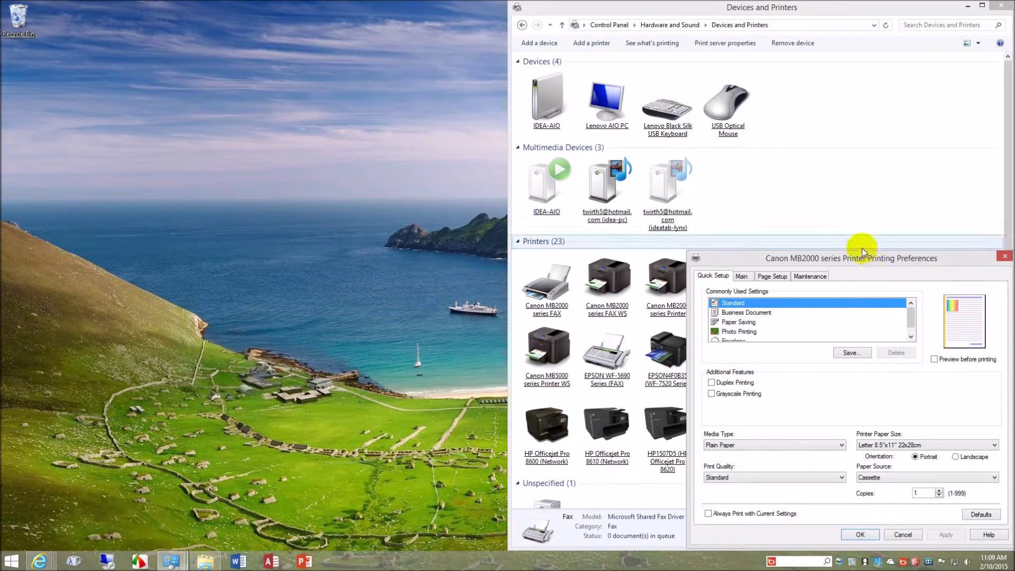
- Arrange the MB2000 and MB5000 Printing Preferences dialogs side by side
{"action": "left_click_drag", "start_coordinate": [857, 257], "coordinate": [262, 160]}
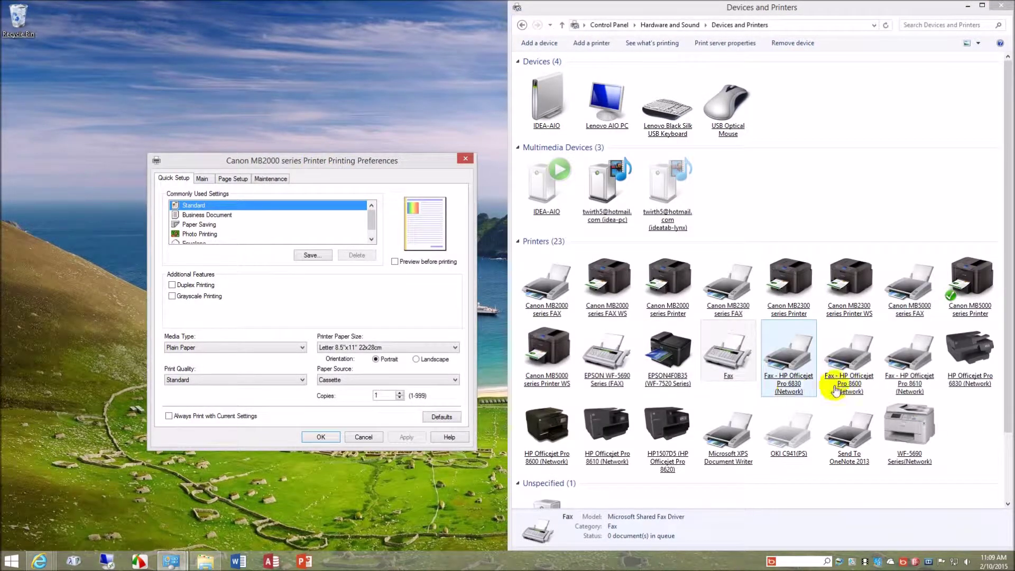
{"action": "left_click", "coordinate": [970, 285]}
{"action": "right_click", "coordinate": [960, 306]}
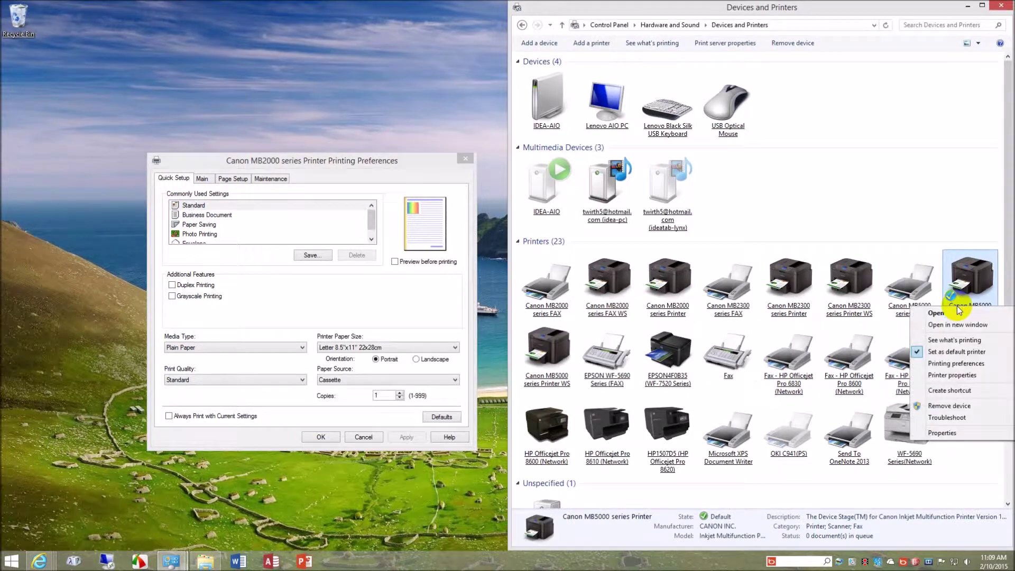
{"action": "key", "text": "Escape"}
{"action": "left_click", "coordinate": [961, 371]}
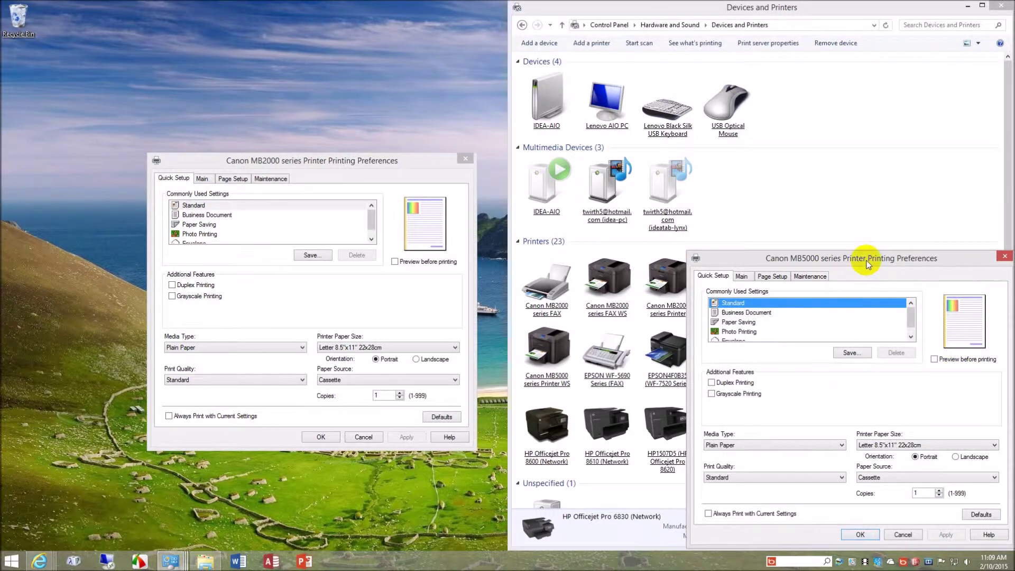
{"action": "mouse_move", "coordinate": [865, 259]}
{"action": "left_mouse_down"}
{"action": "mouse_move", "coordinate": [658, 169]}
{"action": "mouse_move", "coordinate": [665, 164]}
{"action": "left_mouse_up"}
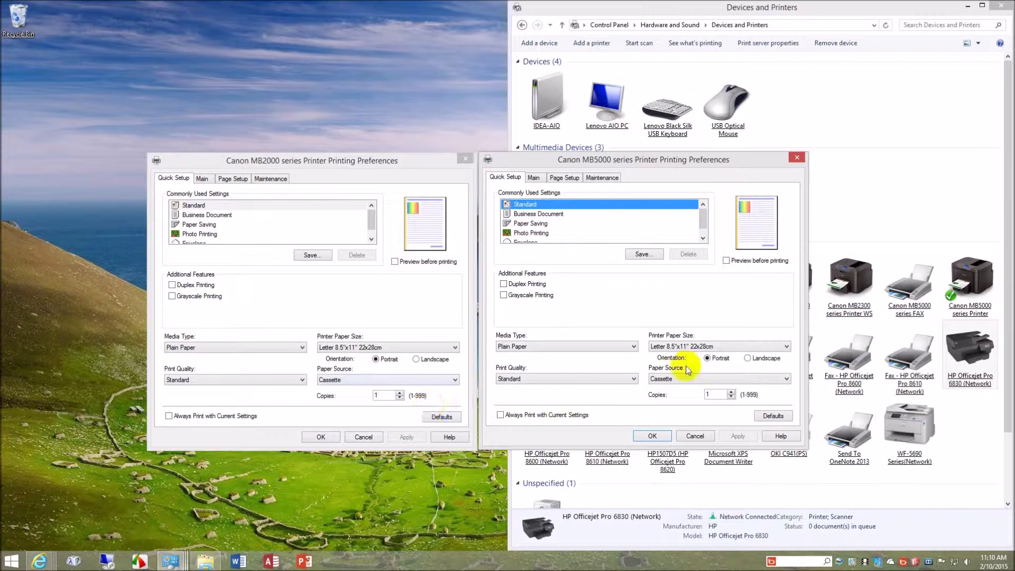
- Compare Main, Page Setup and Maintenance settings of both drivers, then close the MB2000 dialog
{"action": "left_click", "coordinate": [203, 178]}
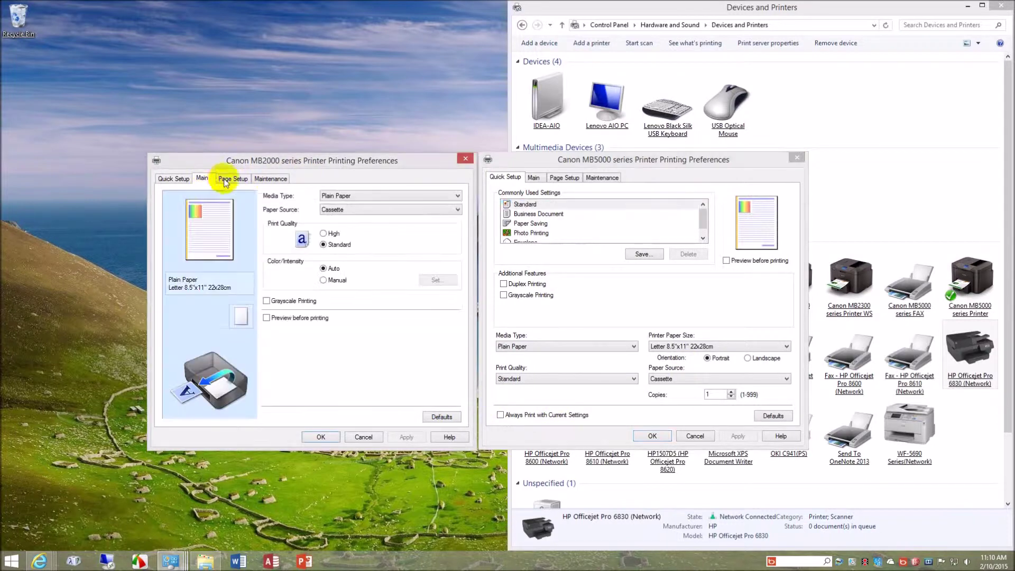
{"action": "left_click", "coordinate": [534, 178]}
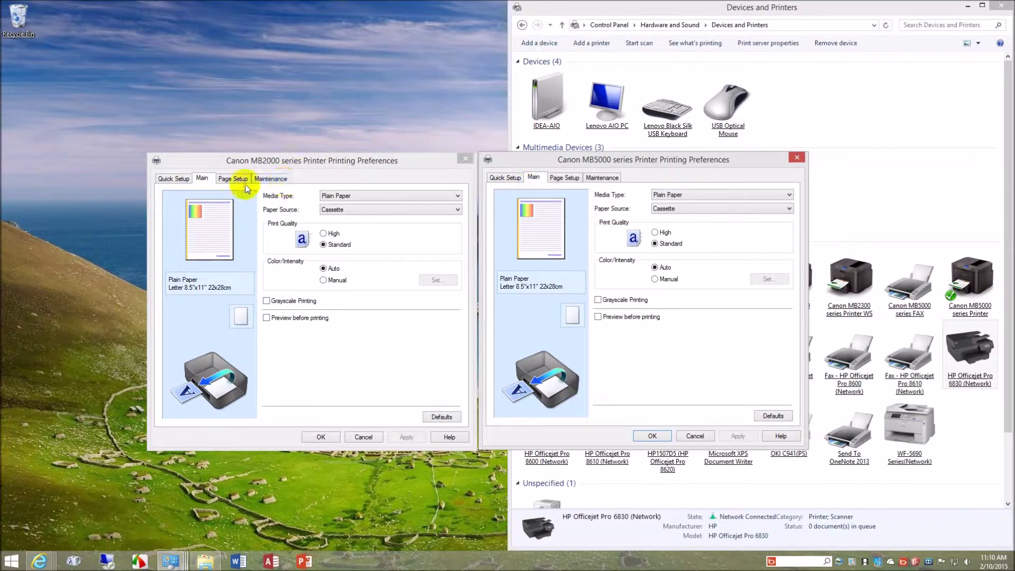
{"action": "left_click", "coordinate": [233, 180]}
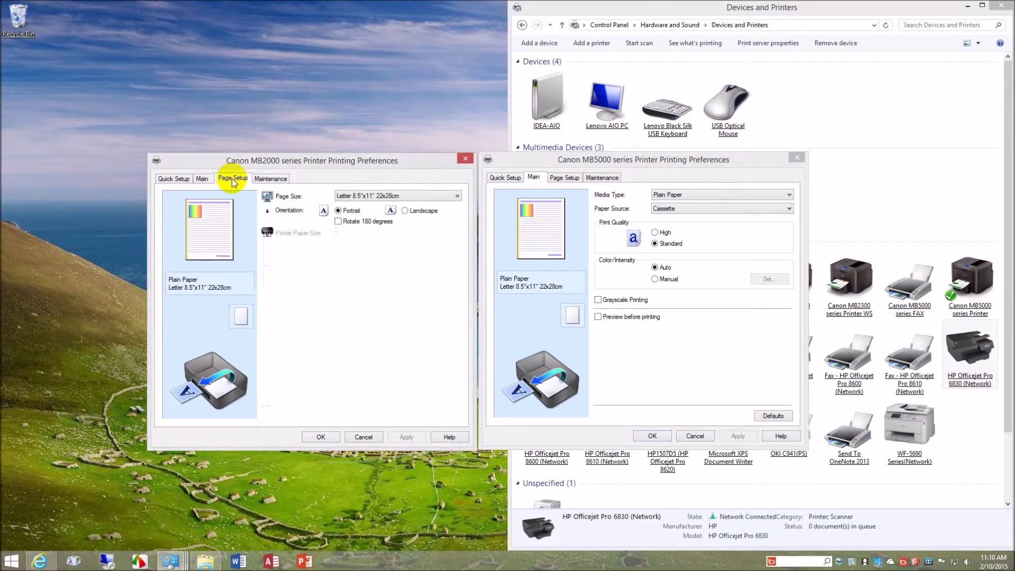
{"action": "left_click", "coordinate": [566, 178]}
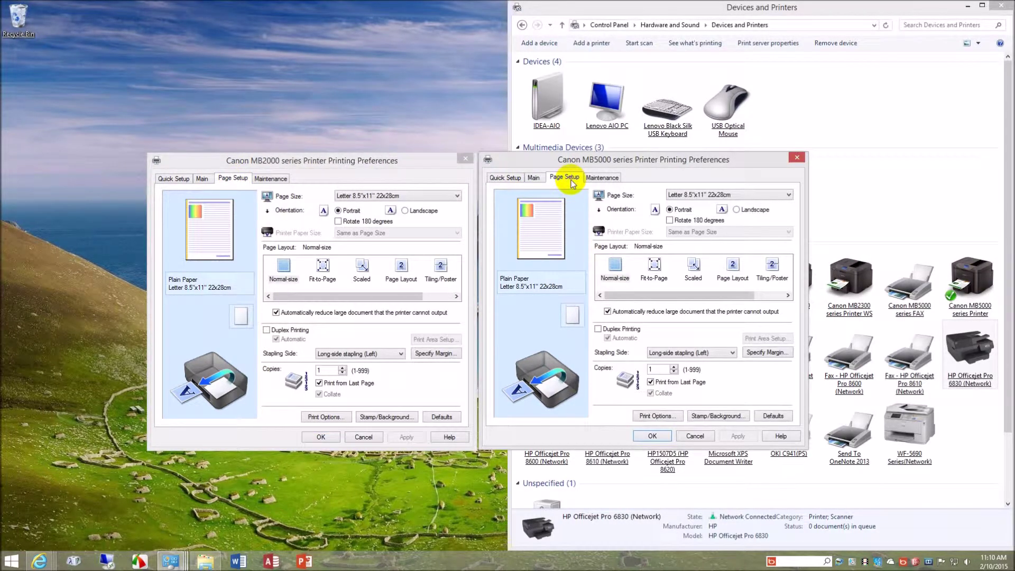
{"action": "left_click", "coordinate": [270, 179]}
{"action": "left_click", "coordinate": [603, 178]}
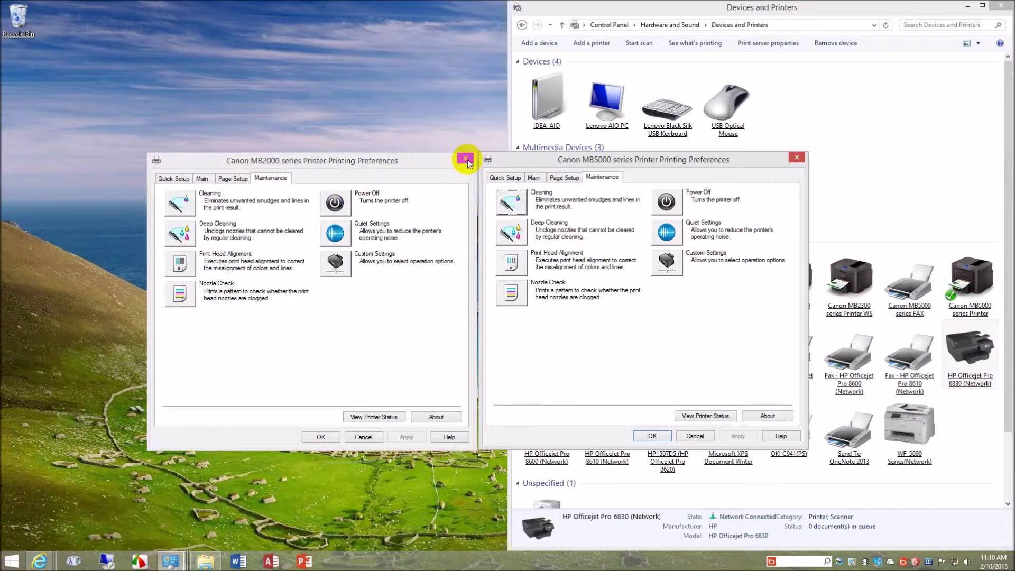
{"action": "left_click", "coordinate": [467, 161]}
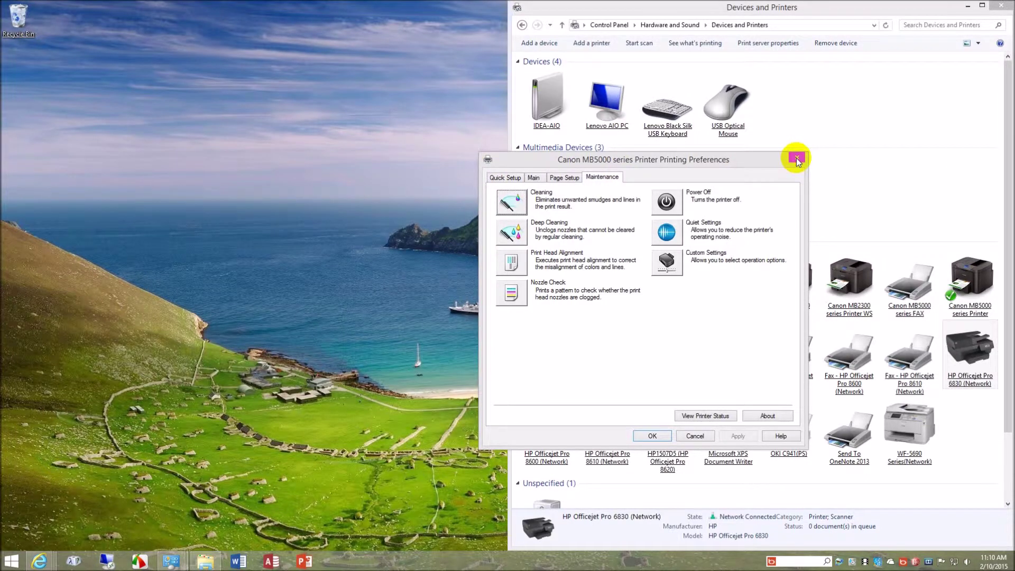
- Close the MB5000 Printing Preferences, leaving the 23-printer Devices and Printers list
{"action": "left_click", "coordinate": [797, 159]}
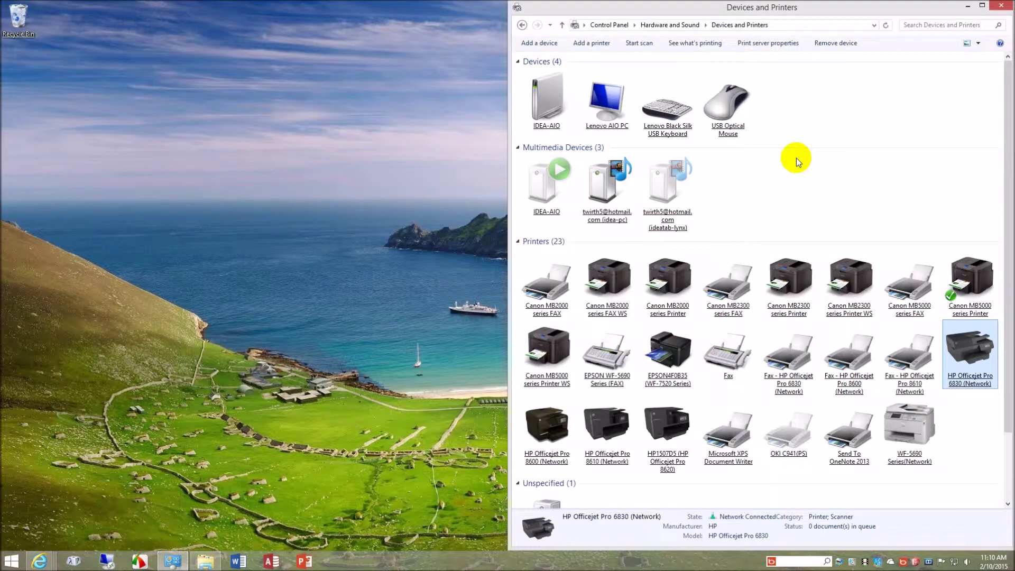